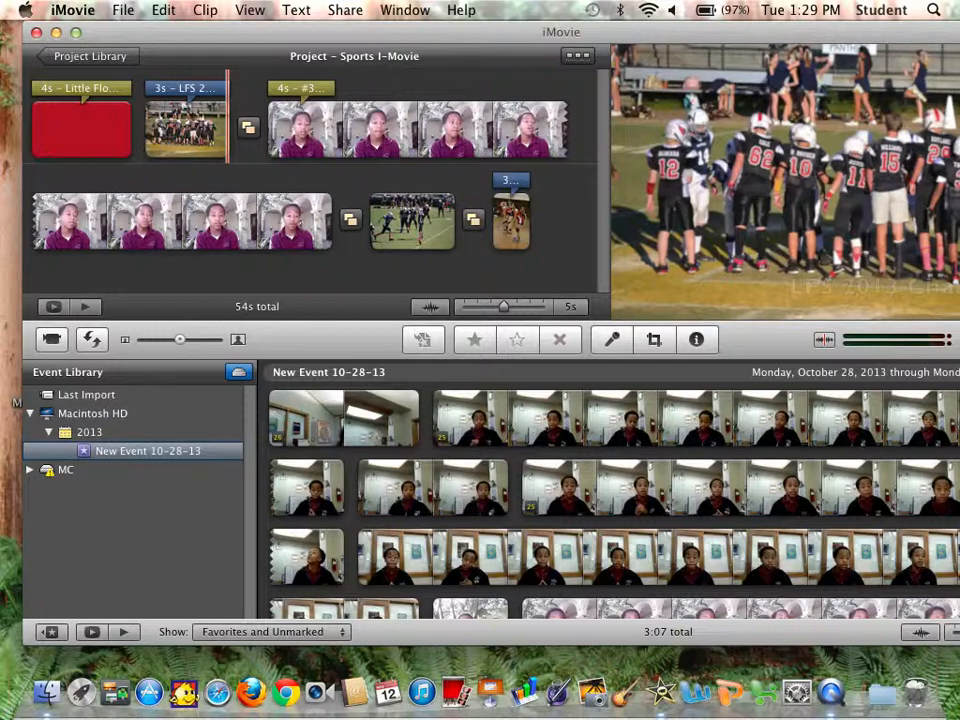
Start a new project and name it with the teacher's name followed by 's Favorites.
{"action": "left_click", "coordinate": [118, 10]}
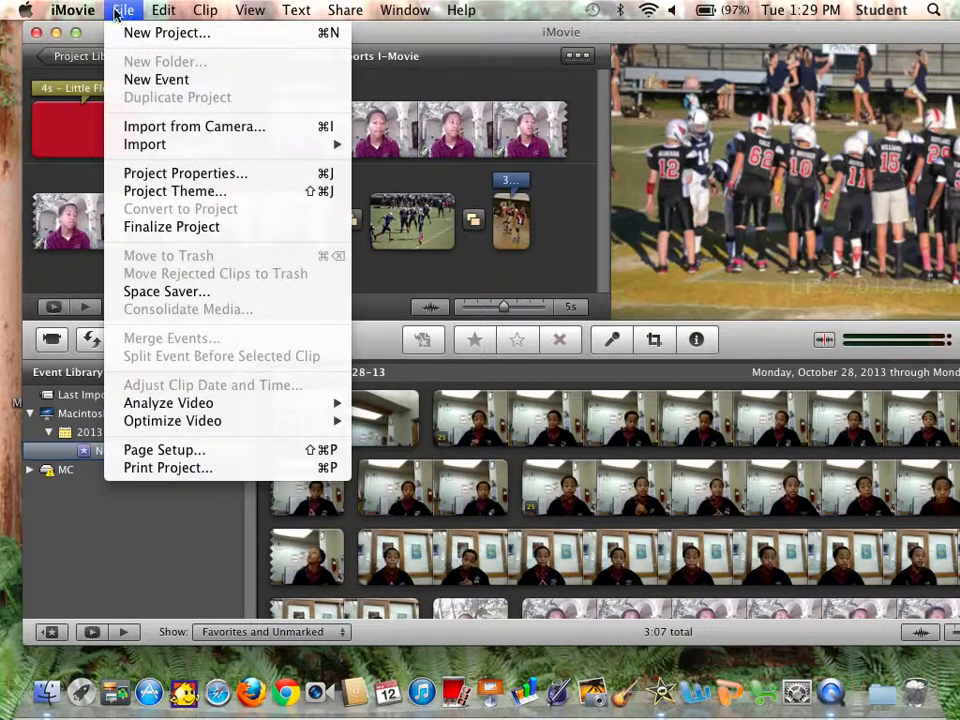
{"action": "left_click", "coordinate": [121, 31]}
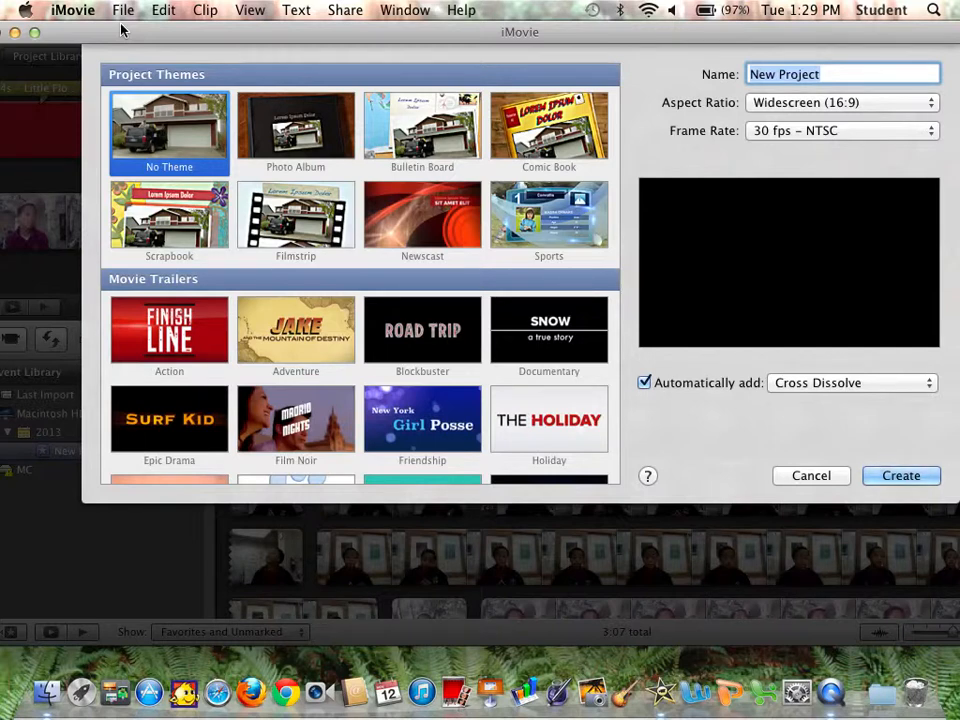
{"action": "type", "text": "Ms. Ratli"}
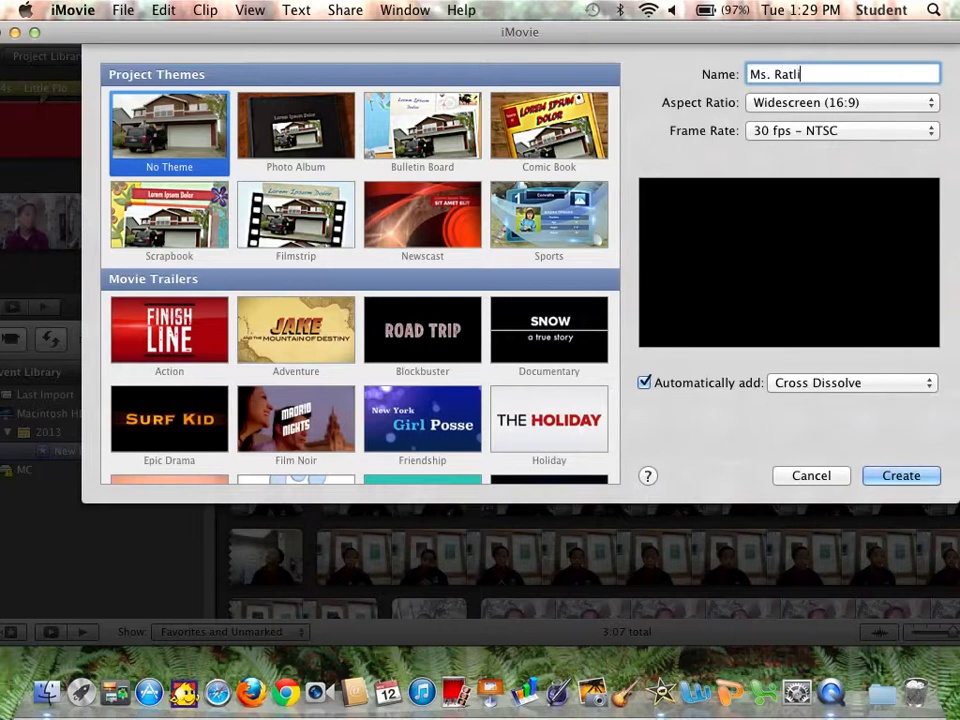
{"action": "type", "text": "ff's Favorites"}
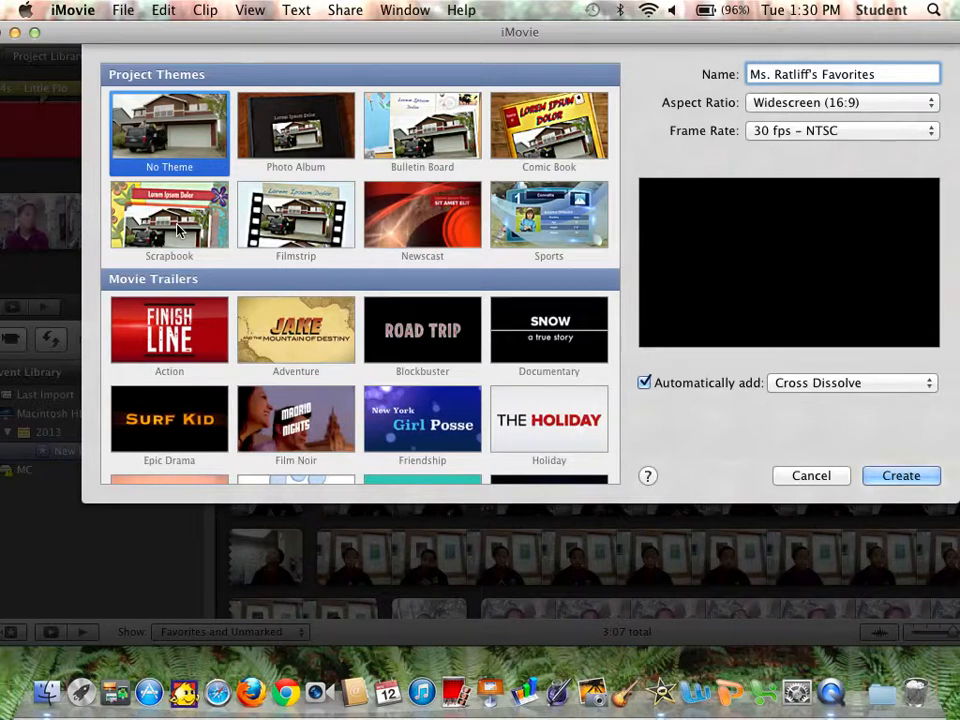
Pick the Newscast theme, turn off automatic transitions and titles, and try to create the project.
{"action": "left_click", "coordinate": [410, 218]}
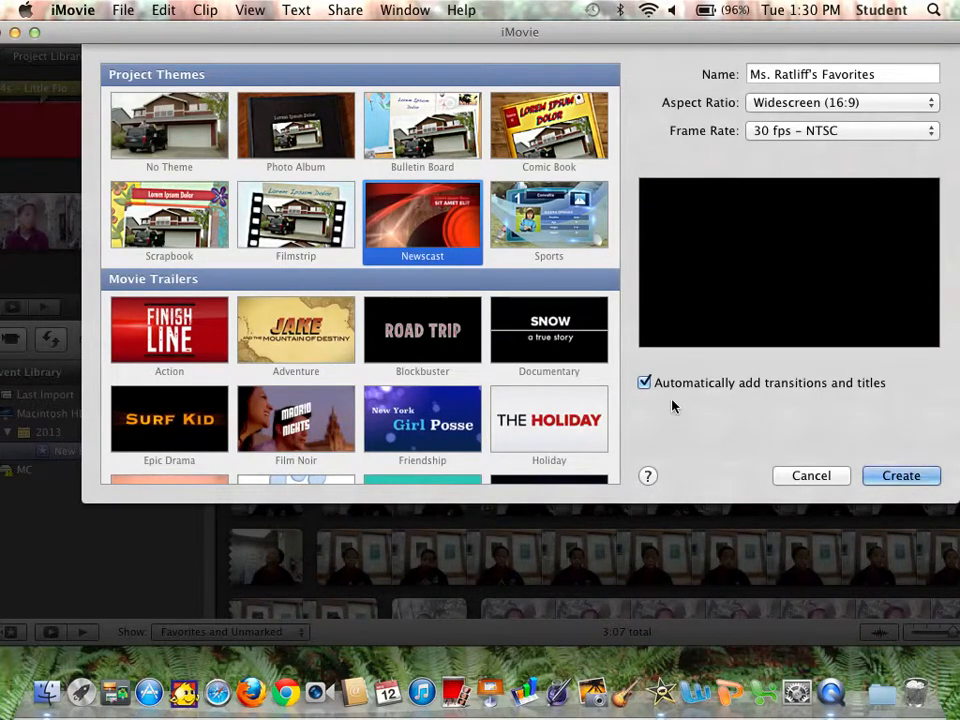
{"action": "left_click", "coordinate": [644, 382]}
{"action": "left_click", "coordinate": [935, 481]}
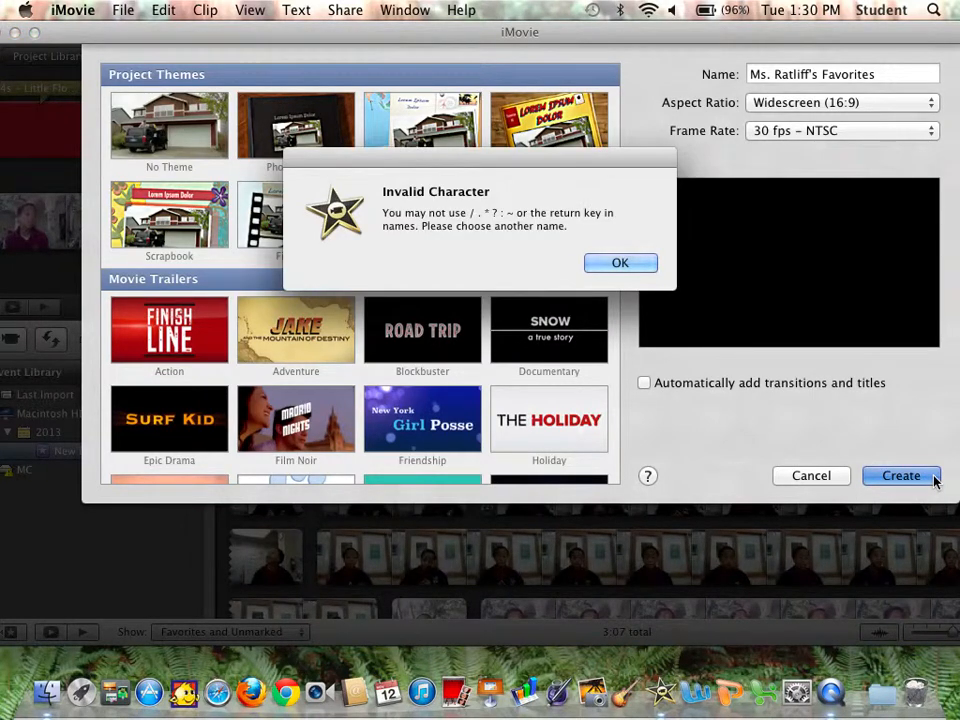
{"action": "left_click", "coordinate": [607, 270]}
Remove the period after Ms from the project name and create the project.
{"action": "left_click", "coordinate": [769, 75]}
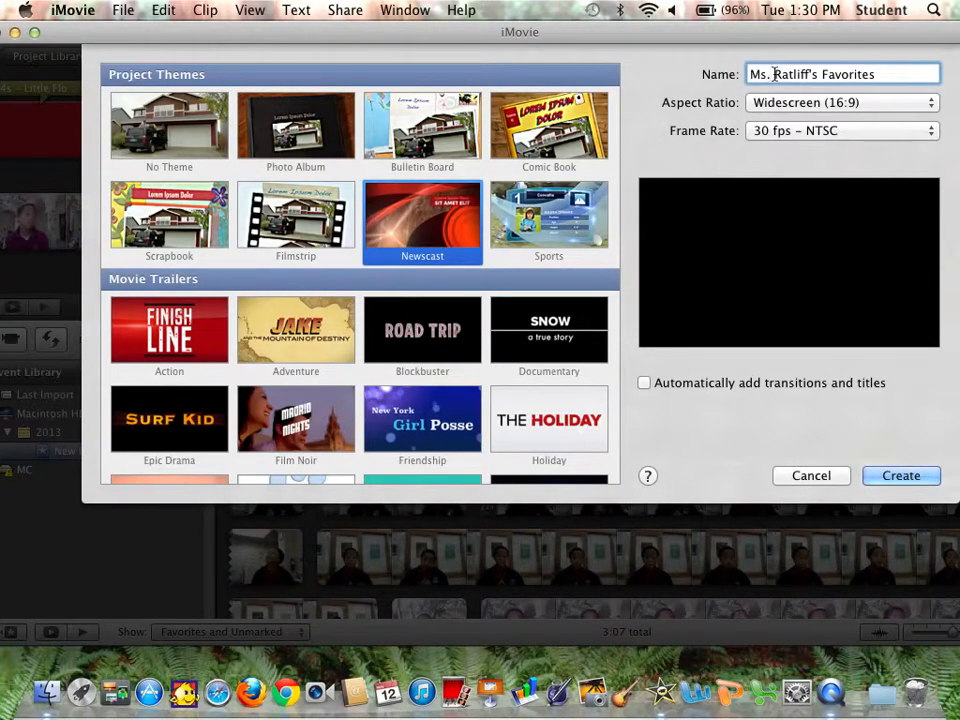
{"action": "key", "text": "BackSpace"}
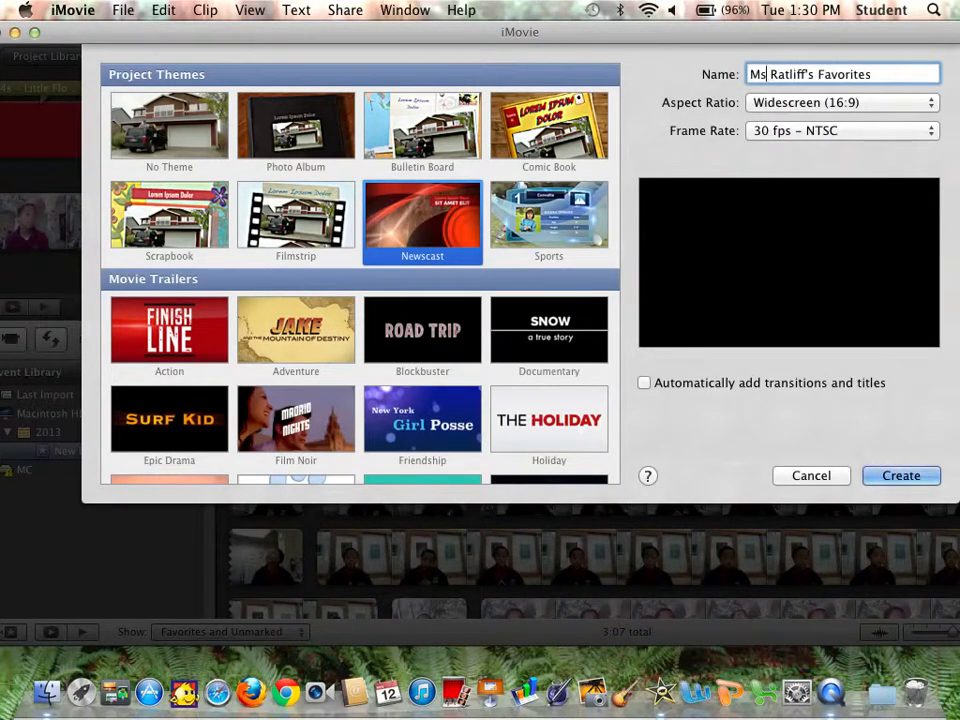
{"action": "left_click", "coordinate": [885, 477]}
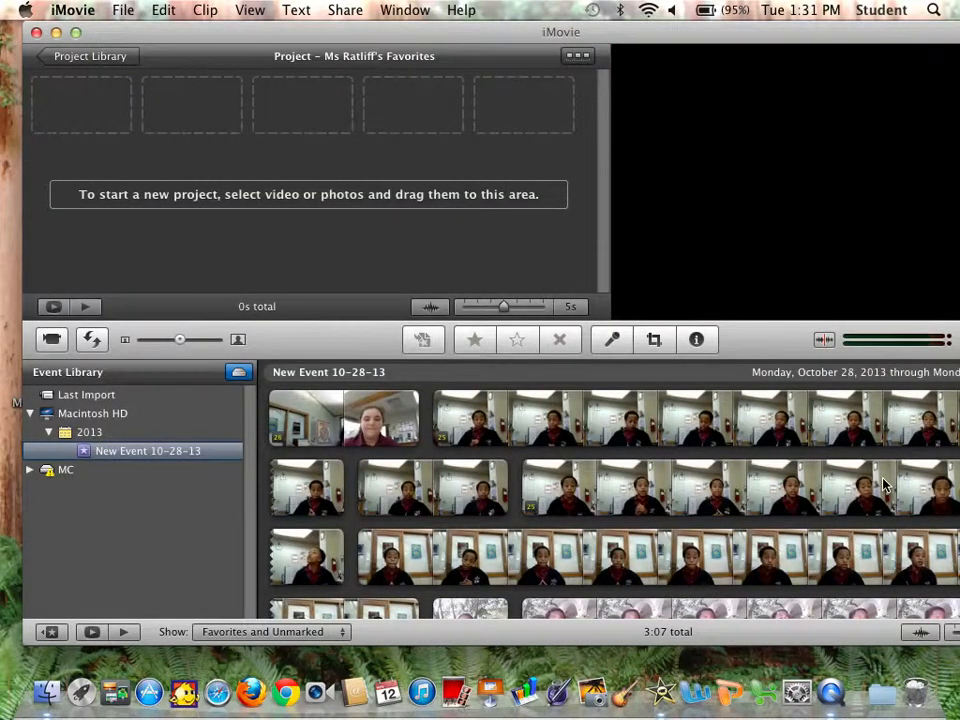
View the project library and reopen the new project.
{"action": "key", "text": "space"}
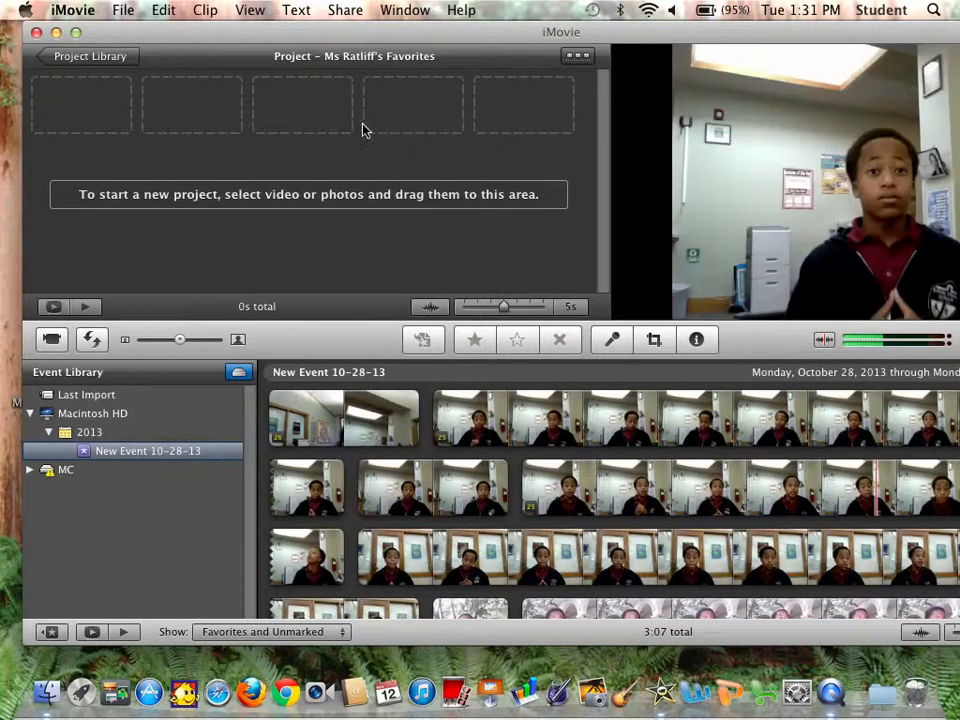
{"action": "left_click", "coordinate": [123, 67]}
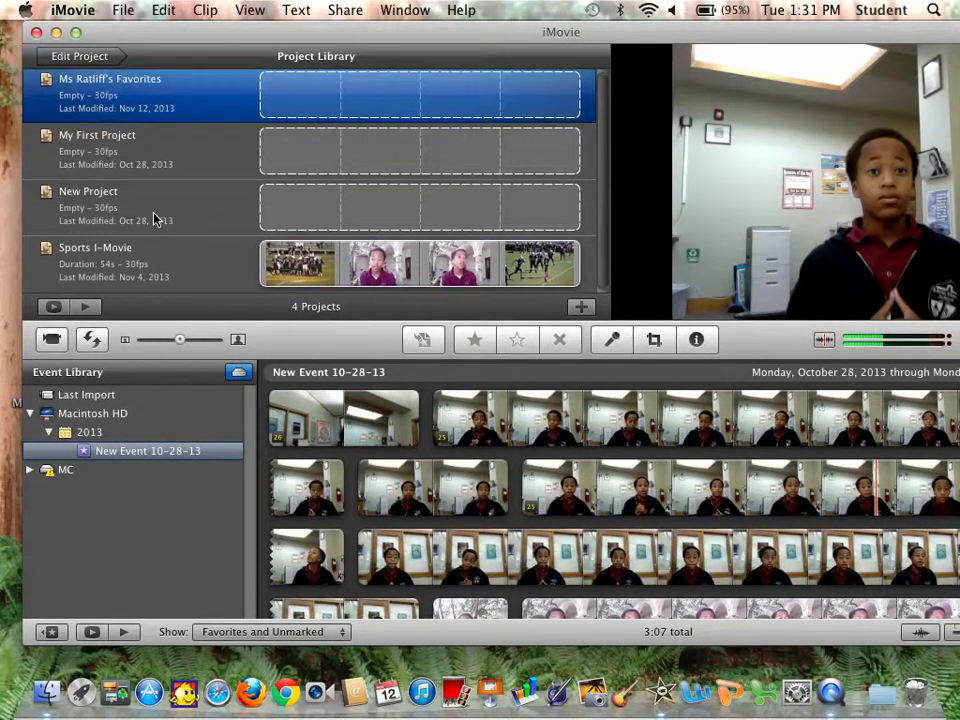
{"action": "double_click", "coordinate": [143, 107]}
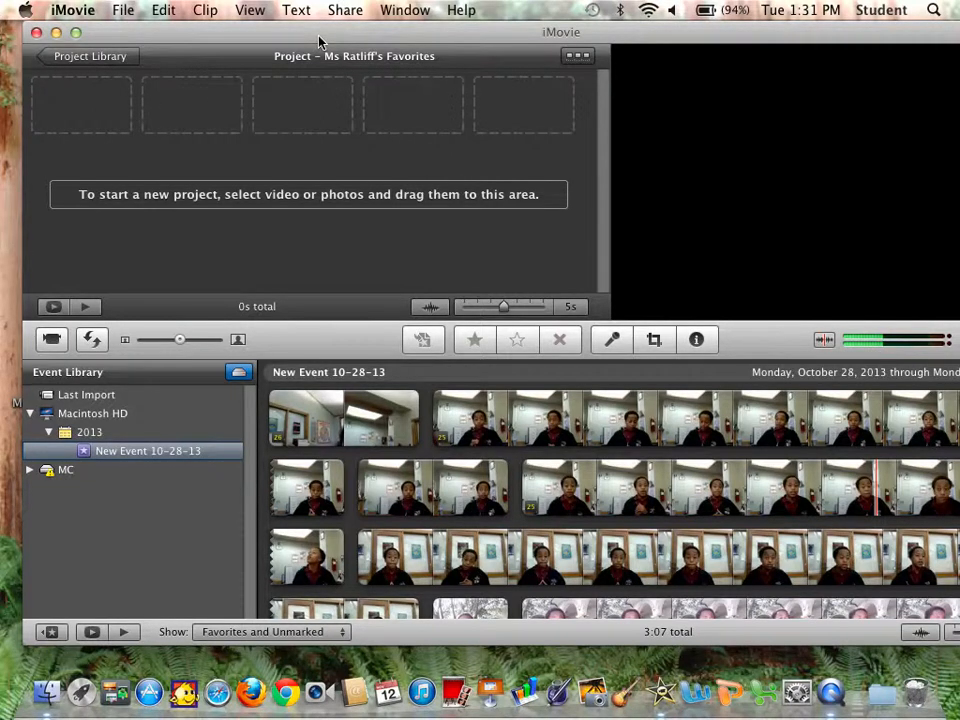
Move the MC drive icon to the top of the desktop's icon column beside the iMovie window.
{"action": "left_click_drag", "start_coordinate": [320, 42], "coordinate": [398, 179]}
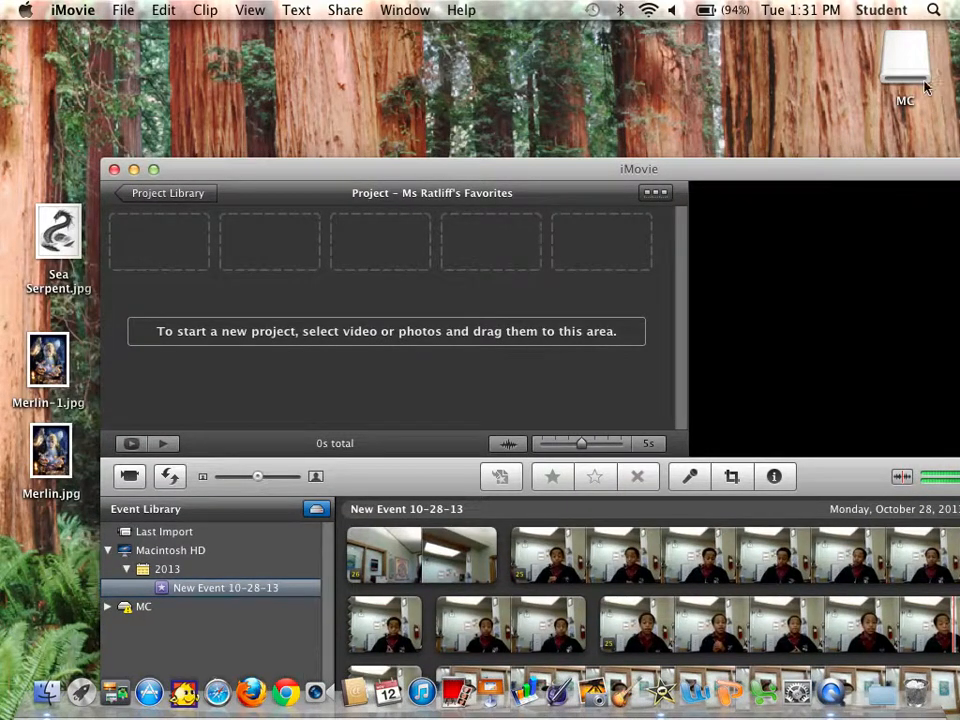
{"action": "left_click_drag", "start_coordinate": [925, 88], "coordinate": [58, 67]}
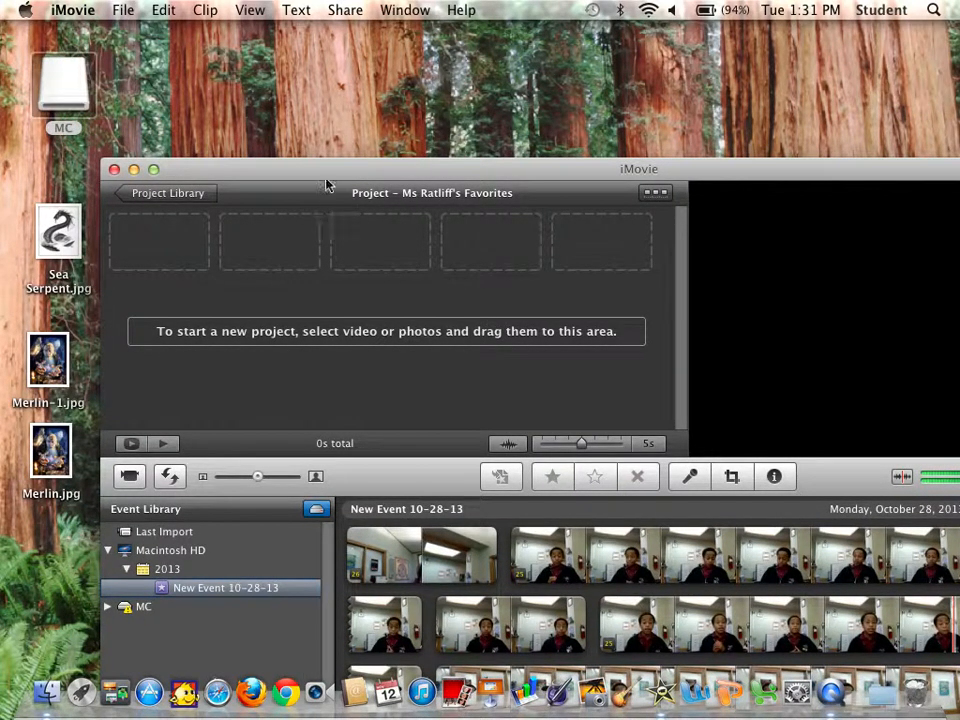
{"action": "left_click_drag", "start_coordinate": [326, 177], "coordinate": [323, 52]}
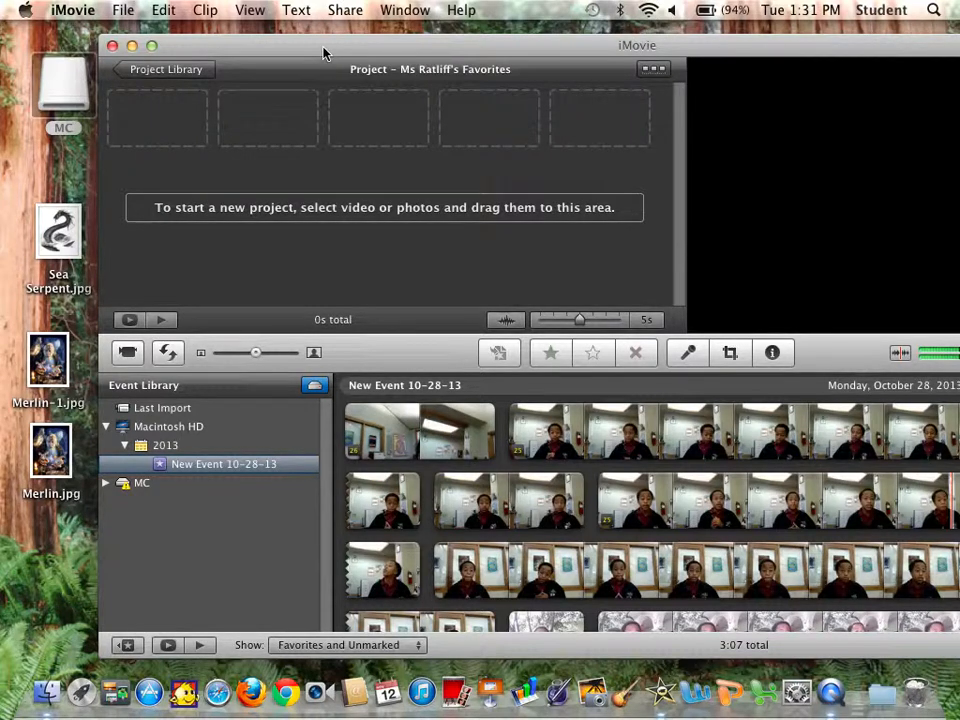
Open the MC drive in a Finder window and browse its files.
{"action": "left_click", "coordinate": [68, 92]}
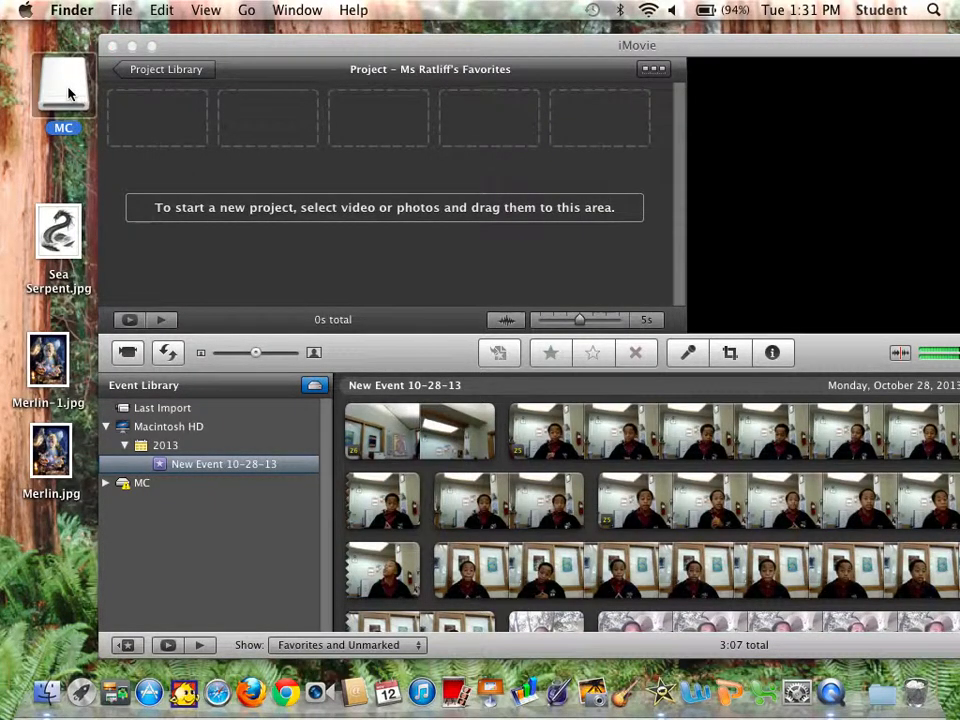
{"action": "double_click", "coordinate": [68, 92]}
{"action": "left_click", "coordinate": [68, 92]}
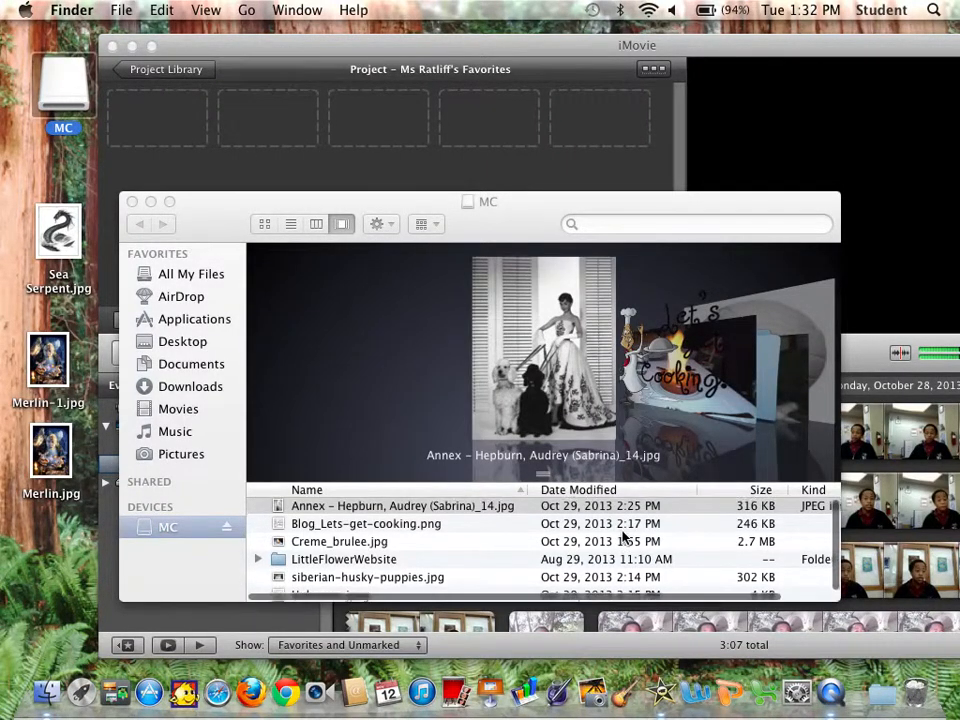
{"action": "scroll", "coordinate": [624, 538], "scroll_direction": "down", "scroll_amount": 1}
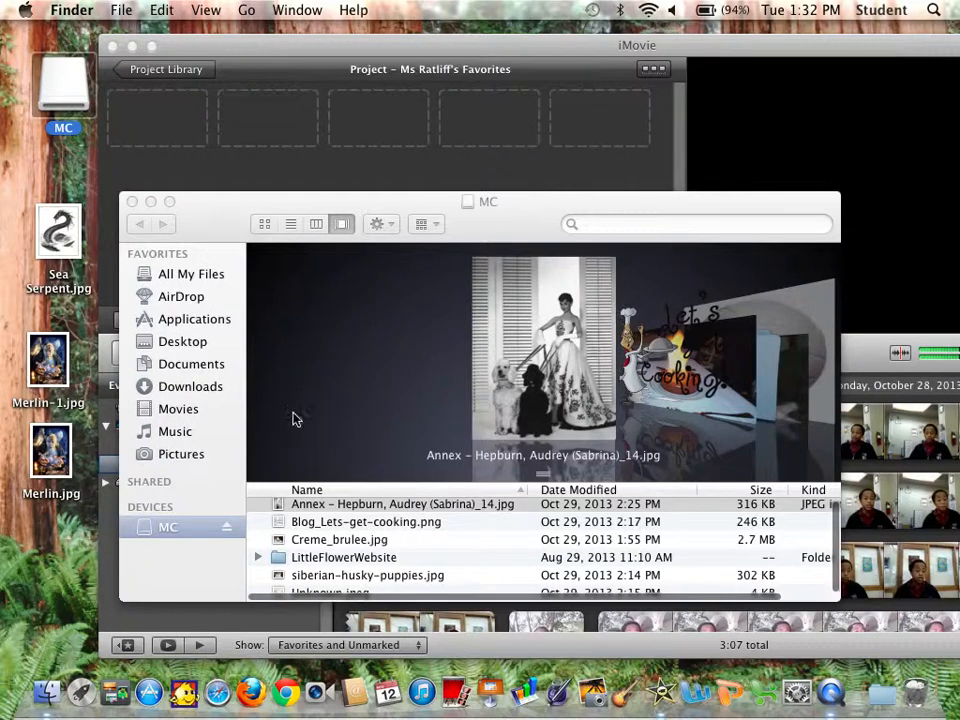
{"action": "scroll", "coordinate": [316, 523], "scroll_direction": "up", "scroll_amount": 1}
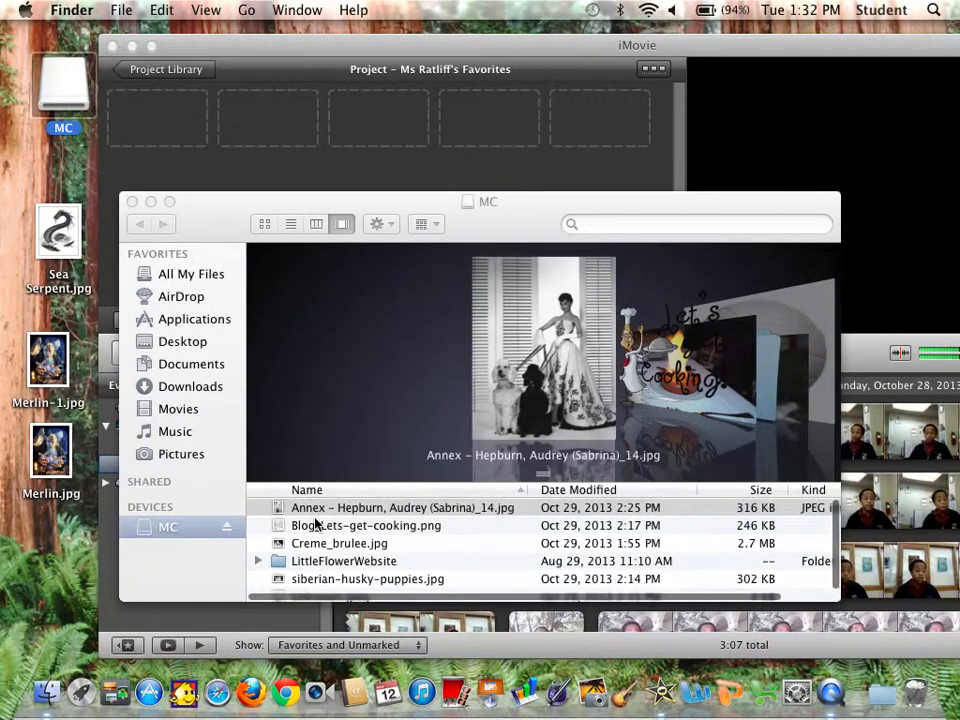
Add the image Annex - Hepburn, Audrey (Sabrina)_14.jpg to the project as its first clip.
{"action": "left_click", "coordinate": [317, 507]}
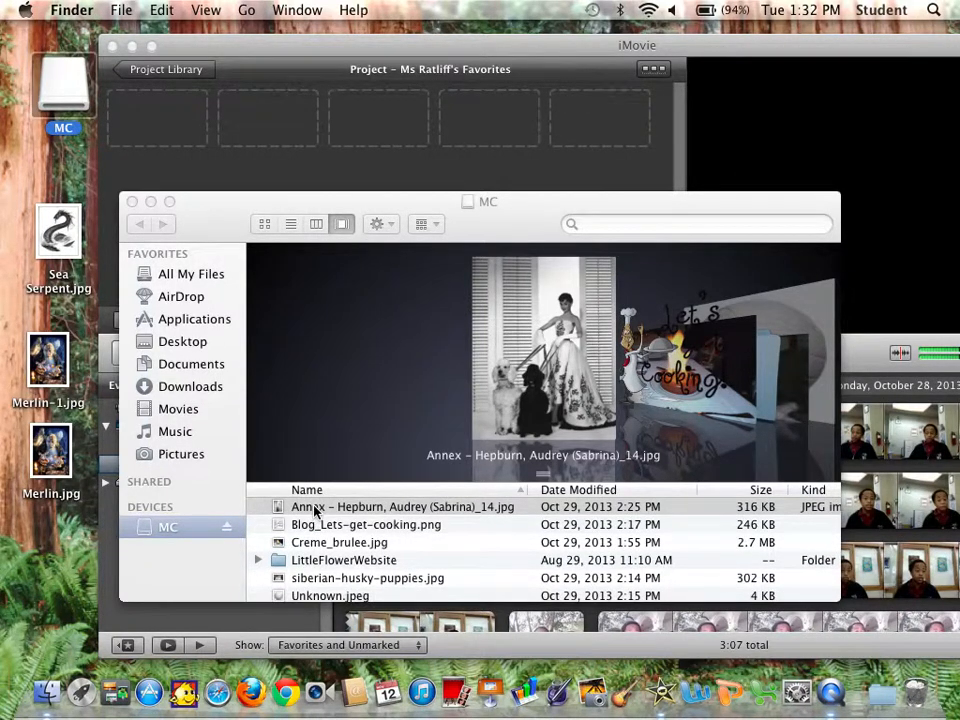
{"action": "left_click_drag", "start_coordinate": [285, 484], "coordinate": [166, 133]}
{"action": "left_click_drag", "start_coordinate": [167, 135], "coordinate": [167, 135]}
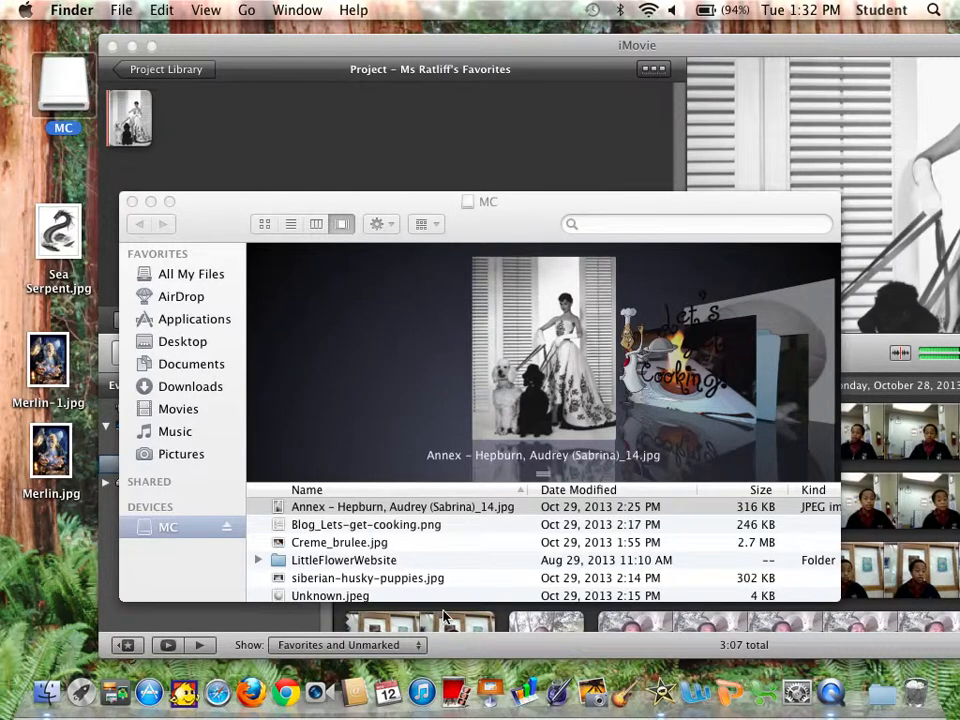
Add Blog_Lets-get-cooking.png to the project after the first clip.
{"action": "scroll", "coordinate": [427, 578], "scroll_direction": "down", "scroll_amount": 1}
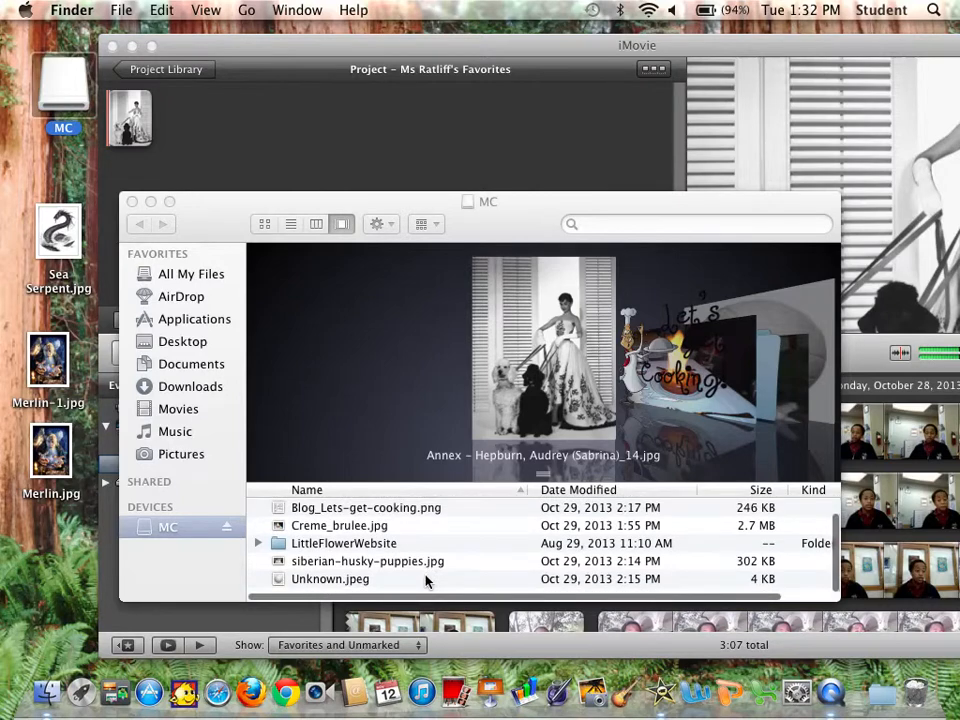
{"action": "scroll", "coordinate": [427, 578], "scroll_direction": "up", "scroll_amount": 2}
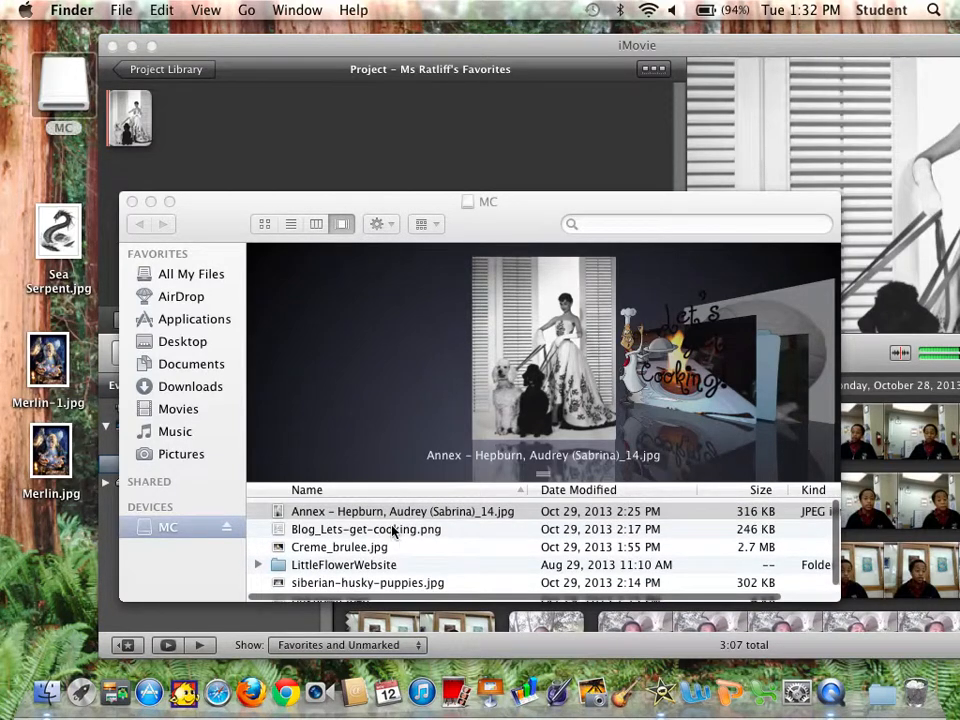
{"action": "left_click", "coordinate": [396, 531]}
{"action": "left_click", "coordinate": [396, 528]}
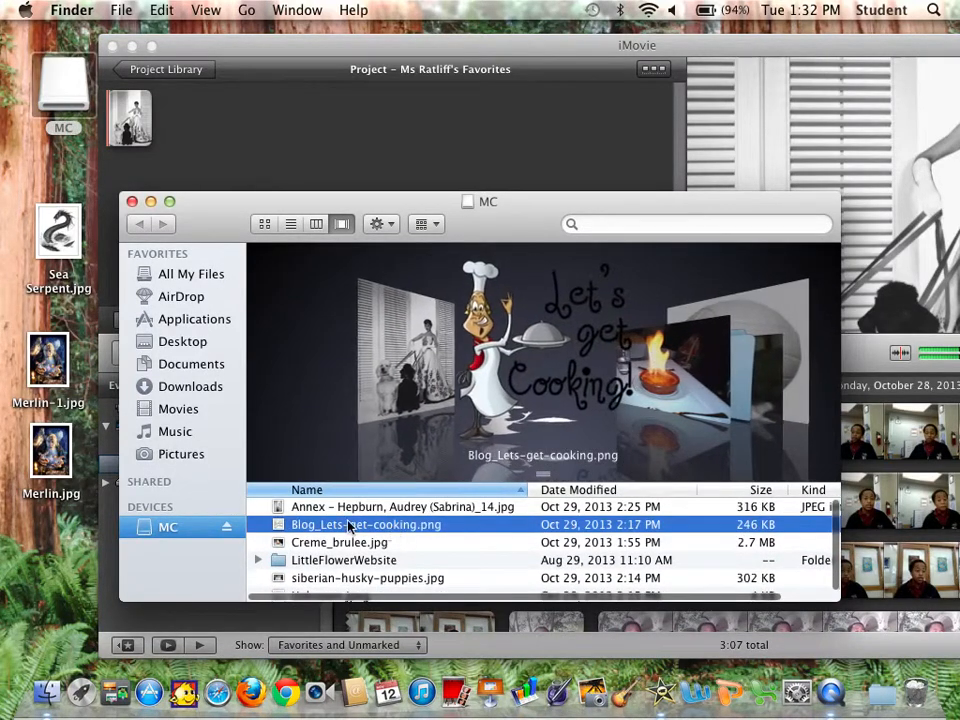
{"action": "left_click_drag", "start_coordinate": [305, 533], "coordinate": [202, 145]}
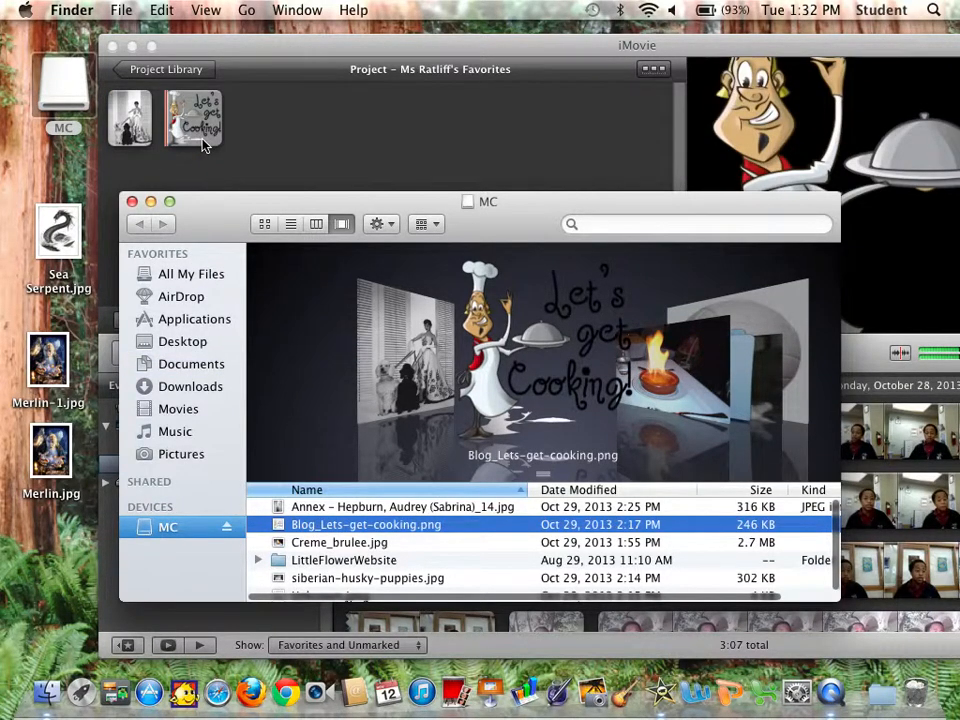
Add Creme_brulee.jpg and siberian-husky-puppies.jpg to the end of the project.
{"action": "left_click", "coordinate": [377, 543]}
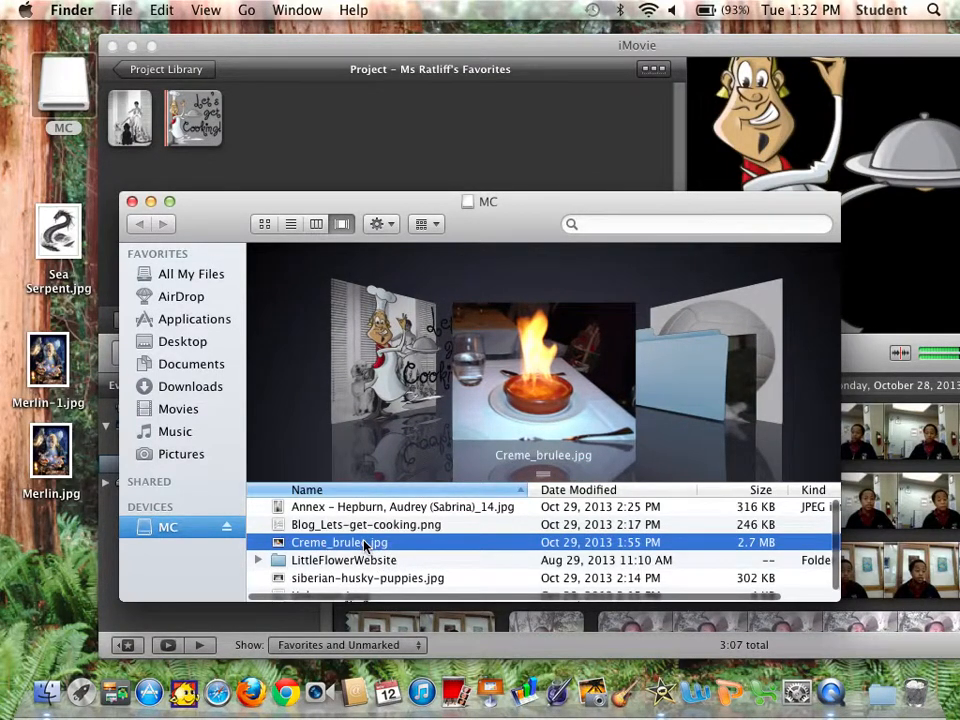
{"action": "left_click_drag", "start_coordinate": [365, 545], "coordinate": [331, 135]}
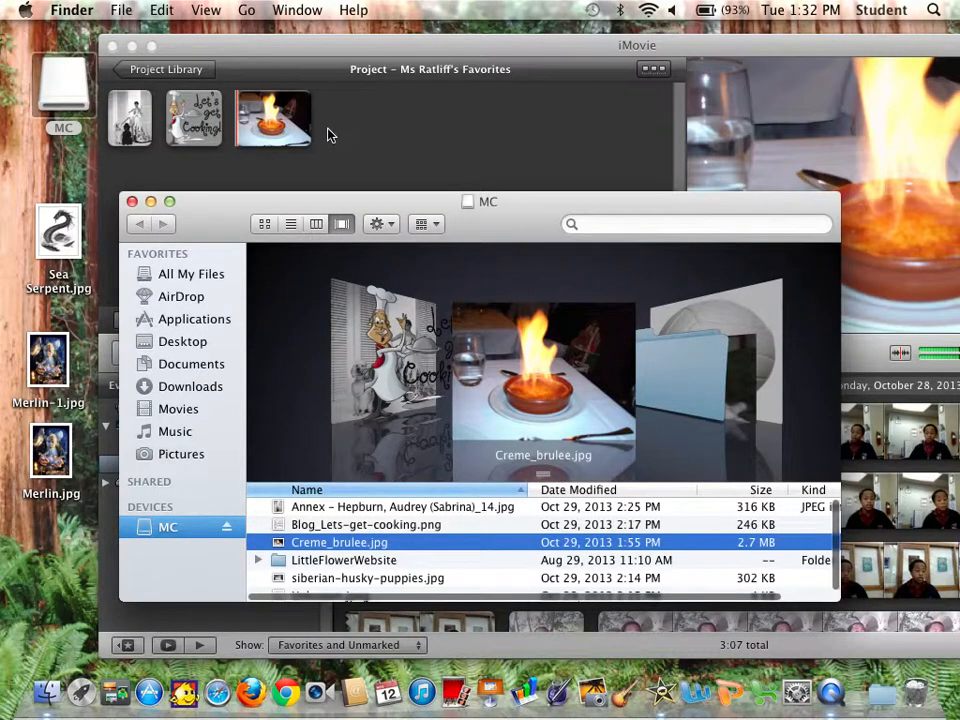
{"action": "scroll", "coordinate": [448, 552], "scroll_direction": "down", "scroll_amount": 1}
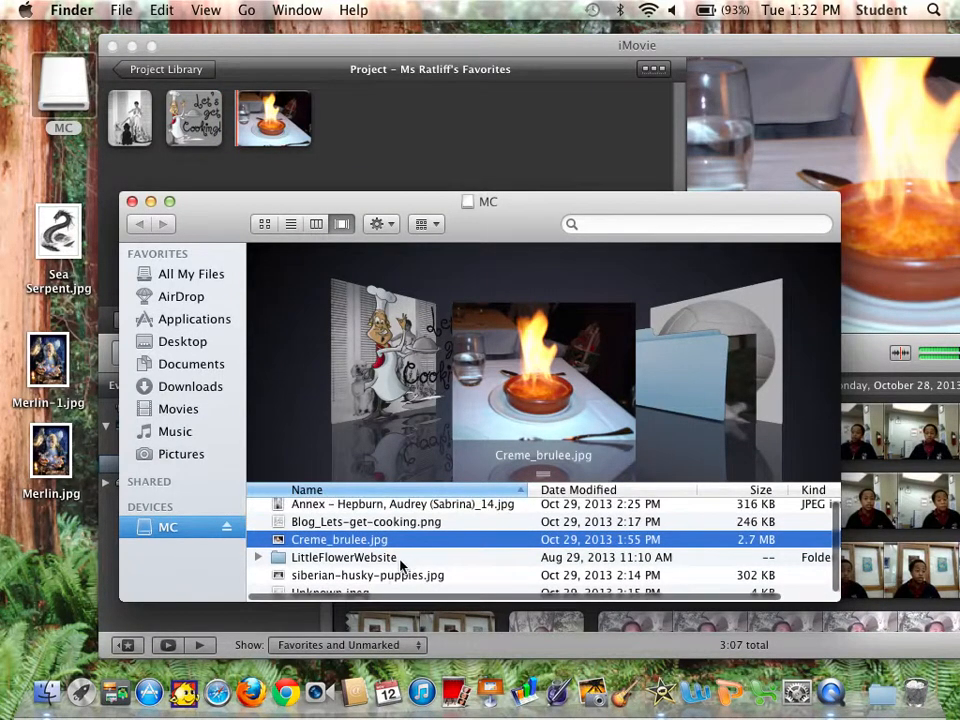
{"action": "left_click", "coordinate": [390, 578]}
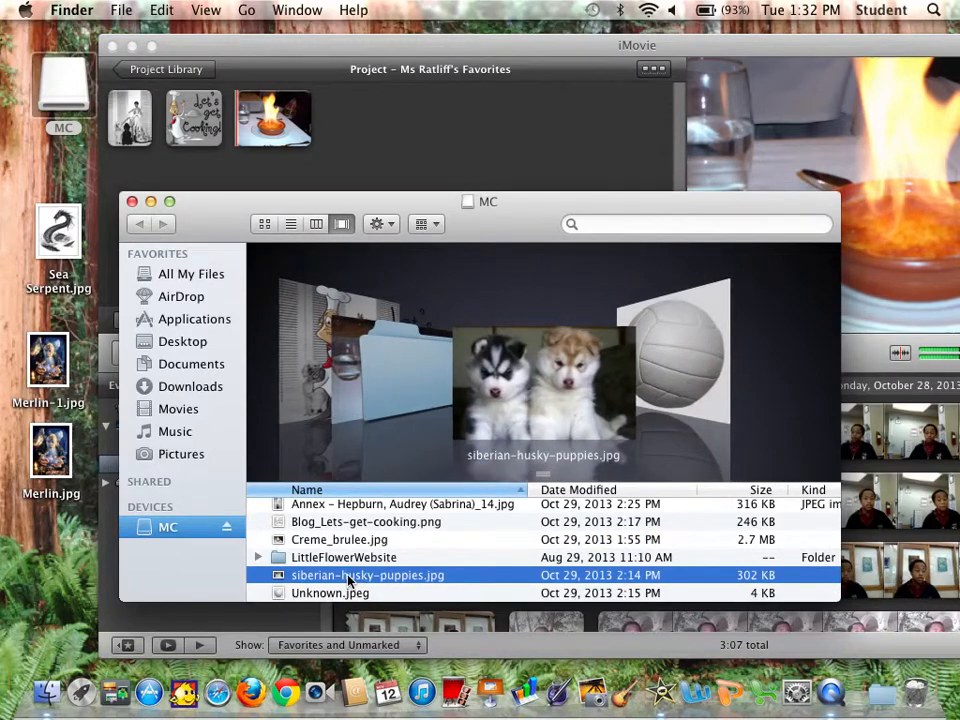
{"action": "left_click_drag", "start_coordinate": [348, 580], "coordinate": [402, 145]}
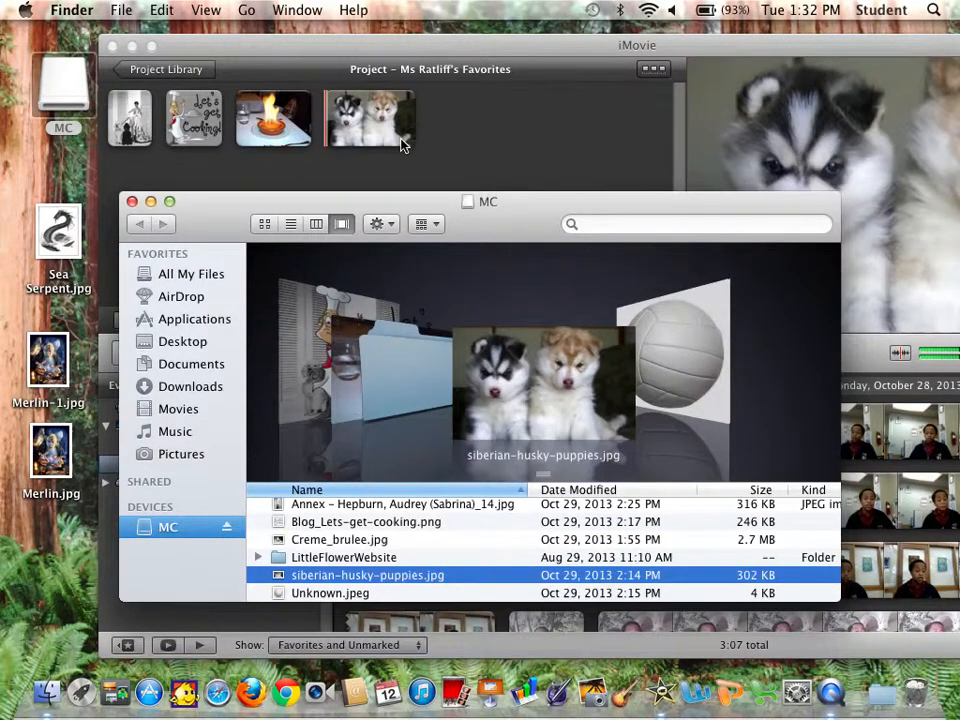
Add Unknown.jpeg to the end of the project and close the Finder window.
{"action": "left_click", "coordinate": [335, 593]}
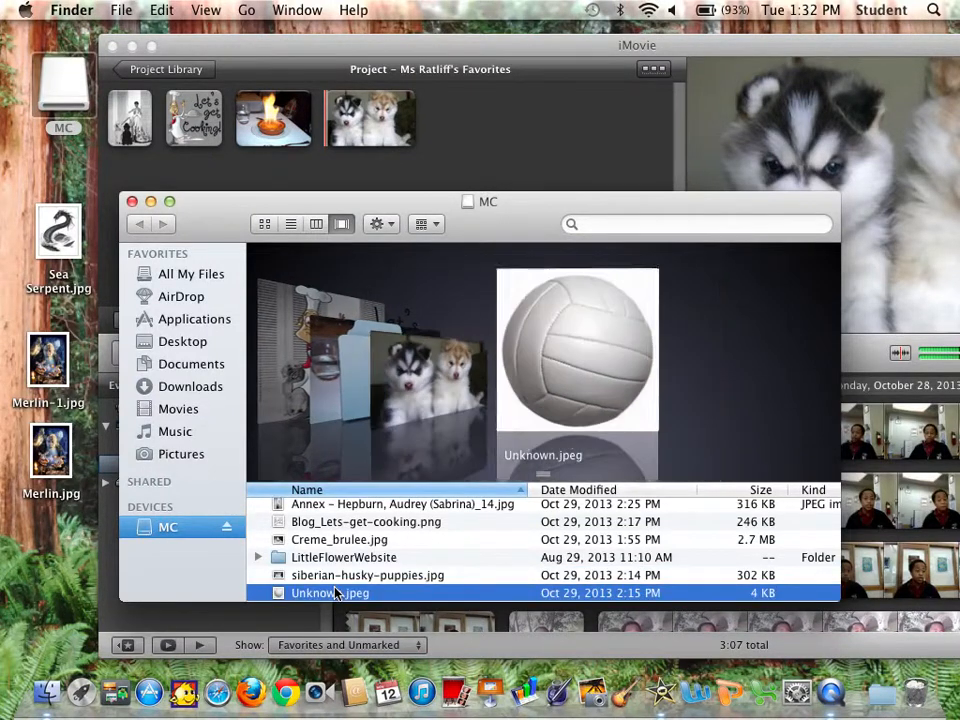
{"action": "left_click_drag", "start_coordinate": [336, 594], "coordinate": [507, 133]}
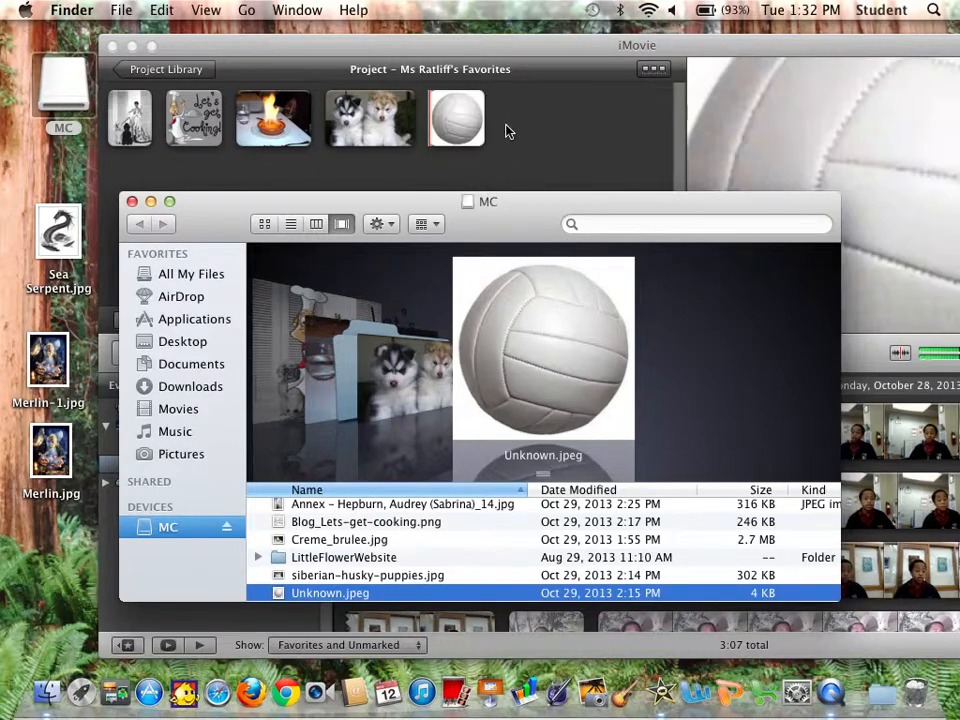
{"action": "left_click", "coordinate": [131, 201]}
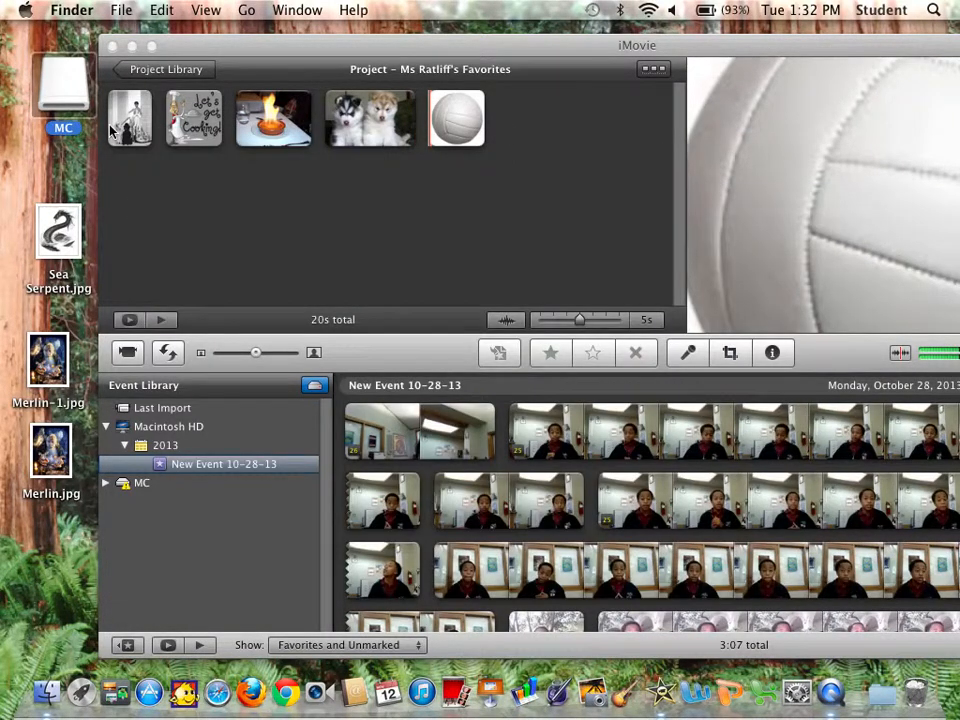
Play the project from the beginning to review the imported images.
{"action": "left_click", "coordinate": [125, 128]}
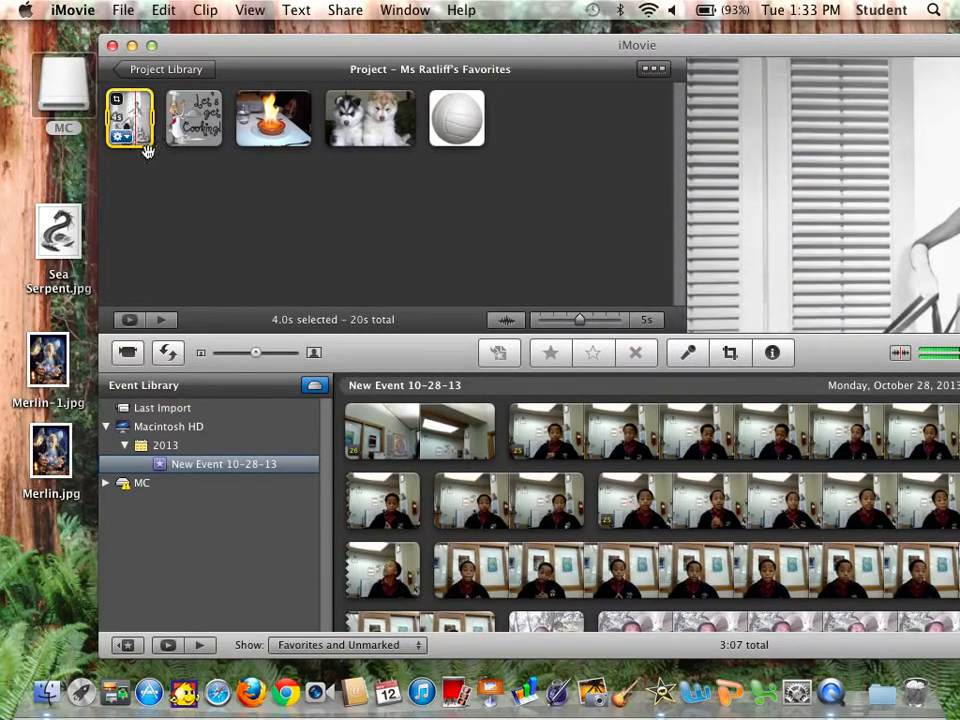
{"action": "left_click", "coordinate": [154, 167]}
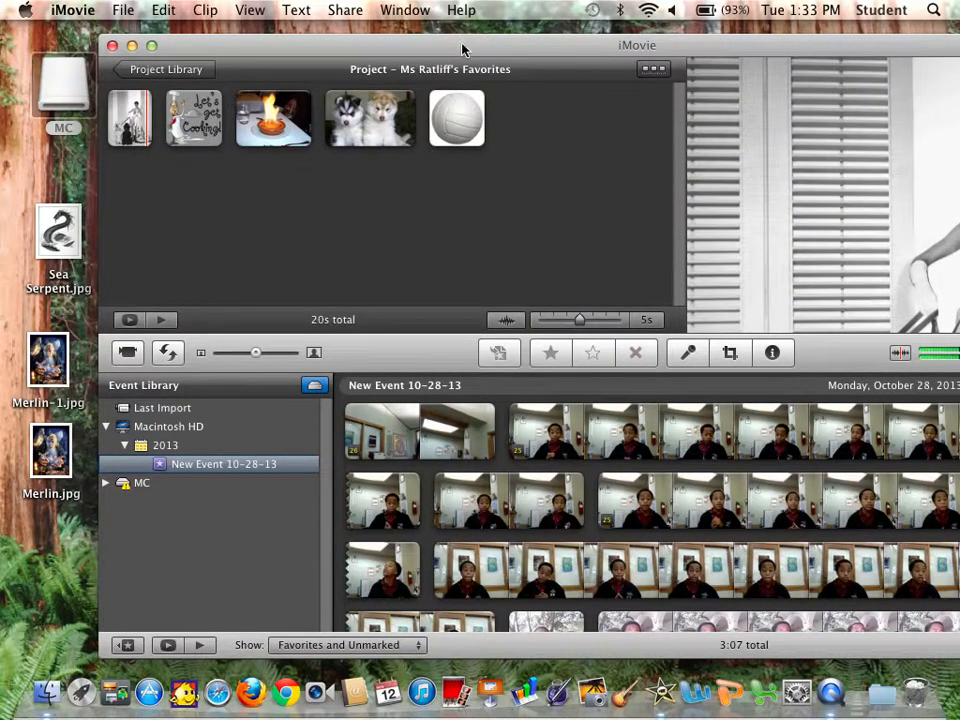
{"action": "left_click_drag", "start_coordinate": [461, 47], "coordinate": [383, 20]}
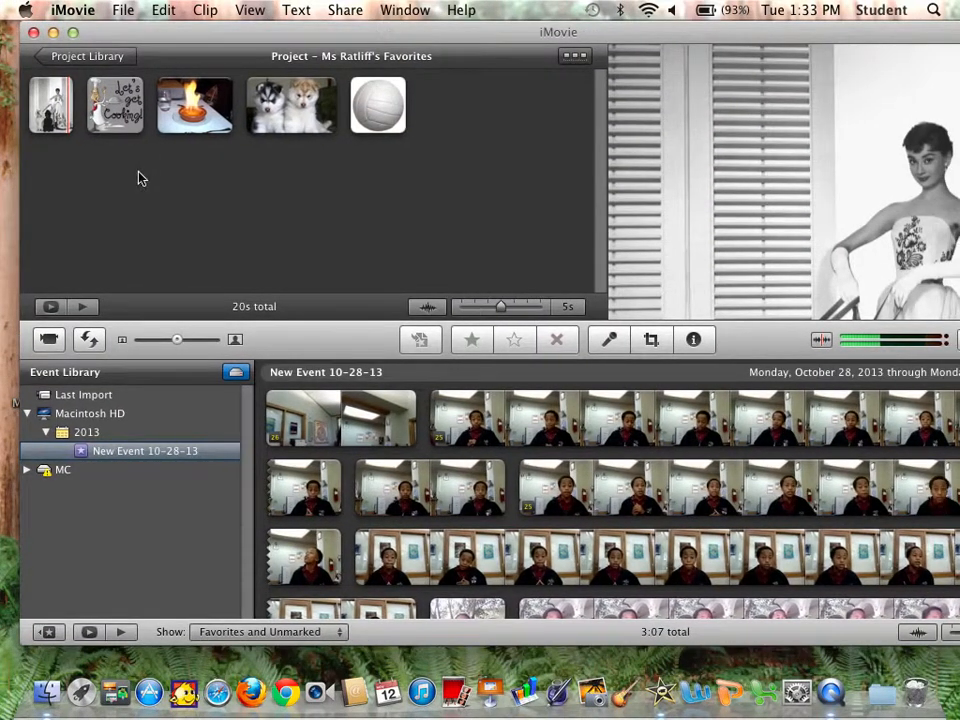
{"action": "left_click", "coordinate": [85, 310]}
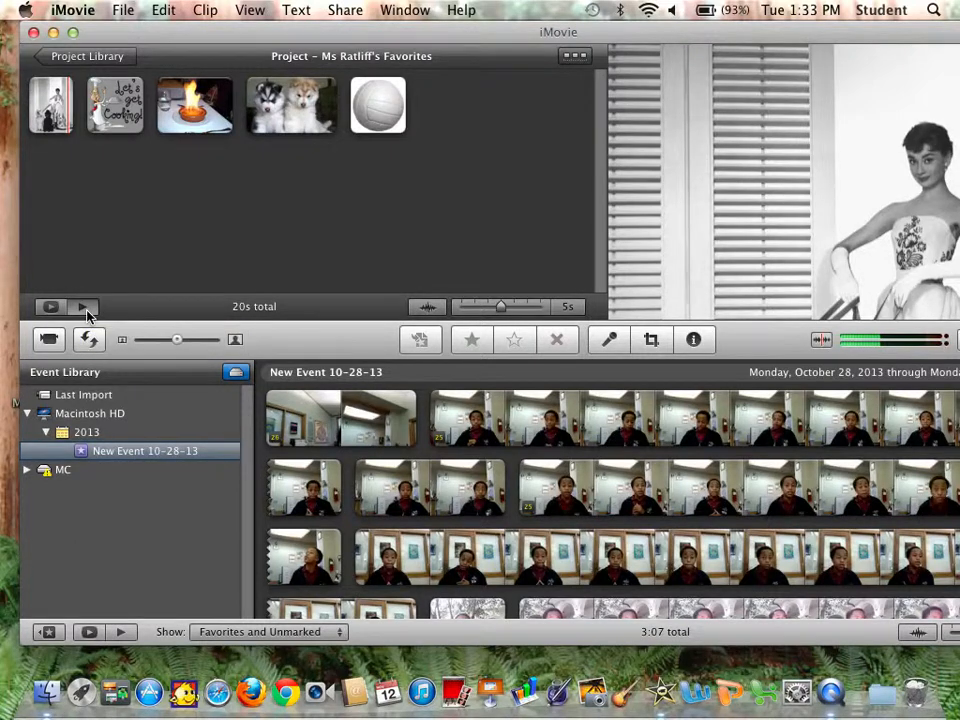
{"action": "left_click_drag", "start_coordinate": [685, 44], "coordinate": [607, 38]}
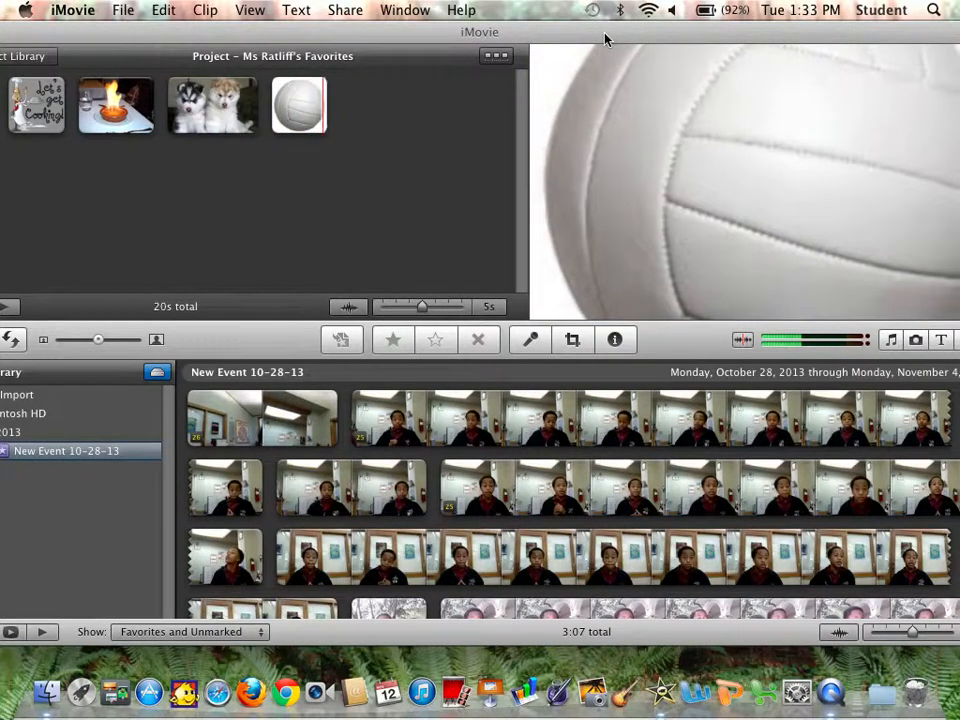
{"action": "left_click_drag", "start_coordinate": [605, 40], "coordinate": [669, 32]}
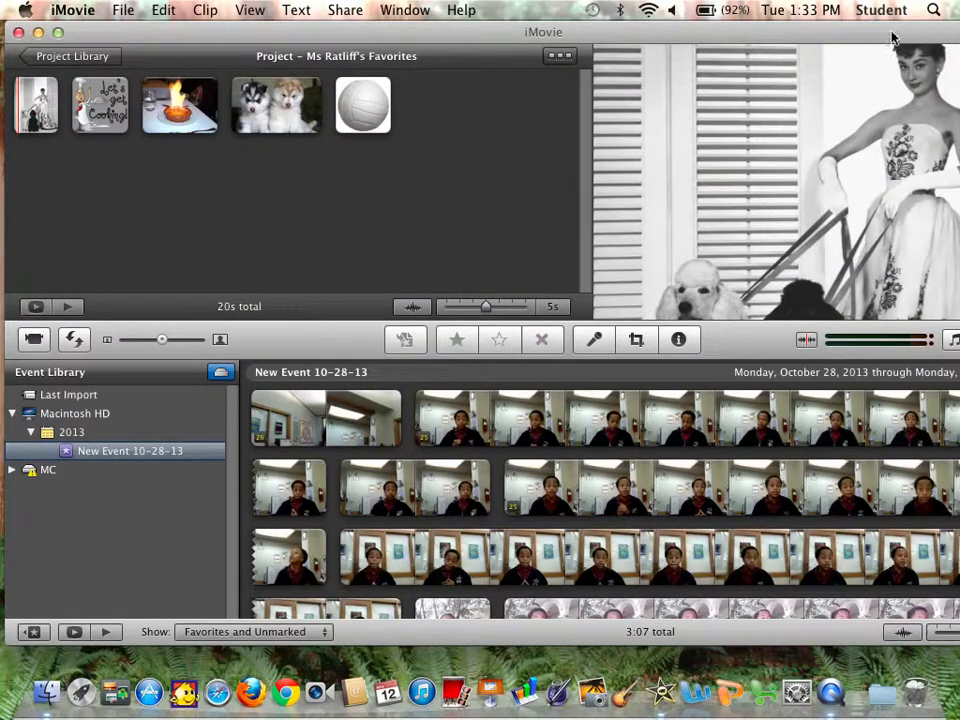
{"action": "left_click_drag", "start_coordinate": [900, 30], "coordinate": [805, 36]}
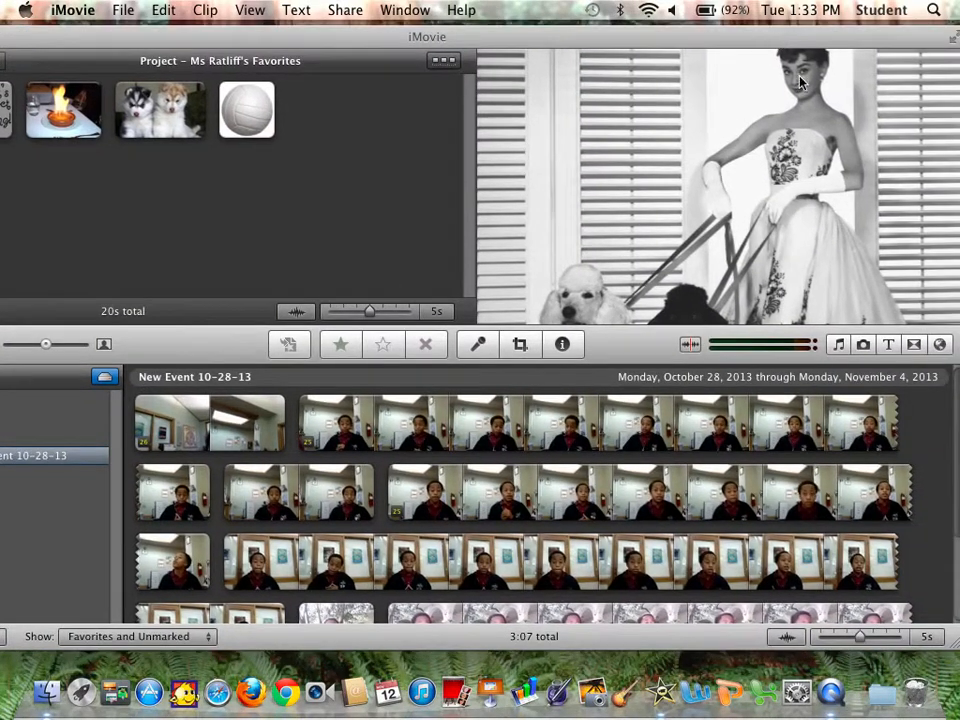
Open the Titles browser and browse the available Newscast titles.
{"action": "left_click", "coordinate": [894, 345]}
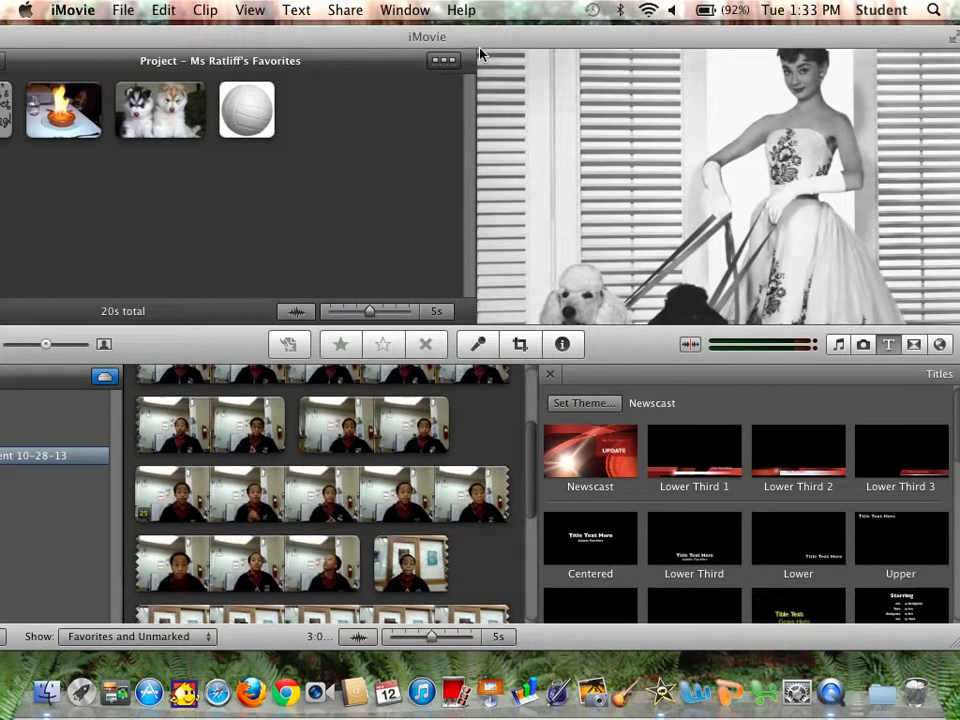
{"action": "left_click_drag", "start_coordinate": [483, 37], "coordinate": [600, 41]}
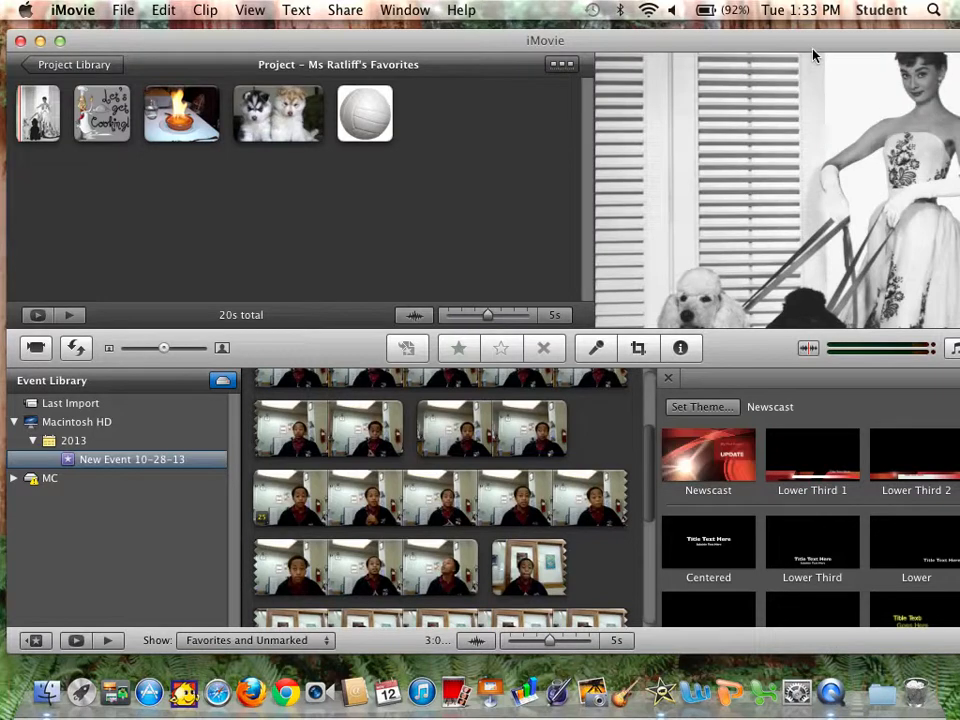
{"action": "left_click_drag", "start_coordinate": [811, 47], "coordinate": [657, 55]}
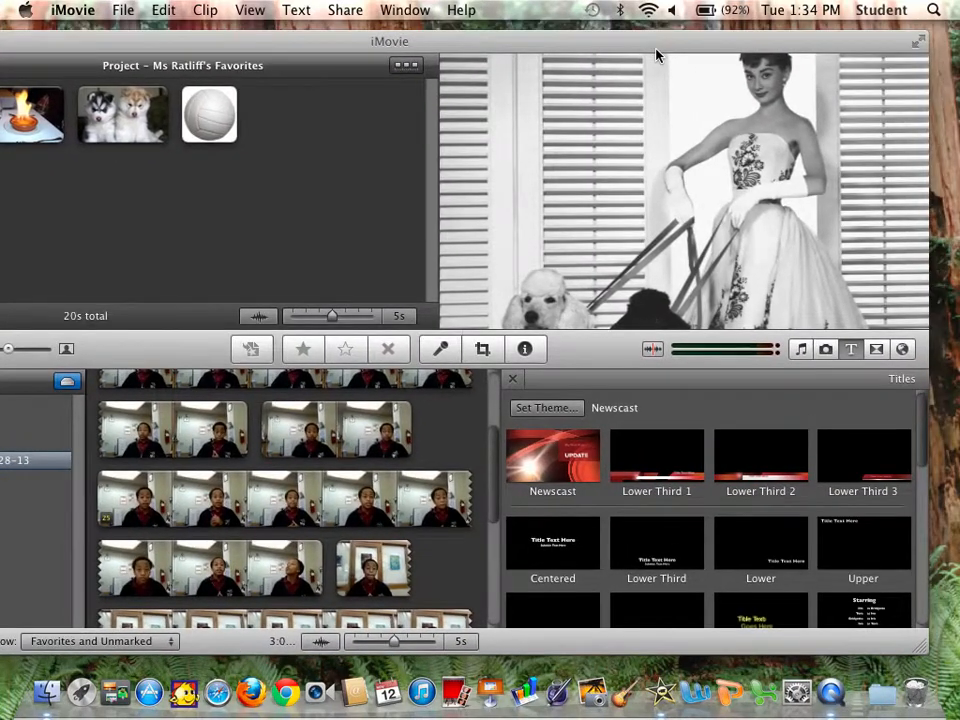
{"action": "left_click", "coordinate": [851, 349]}
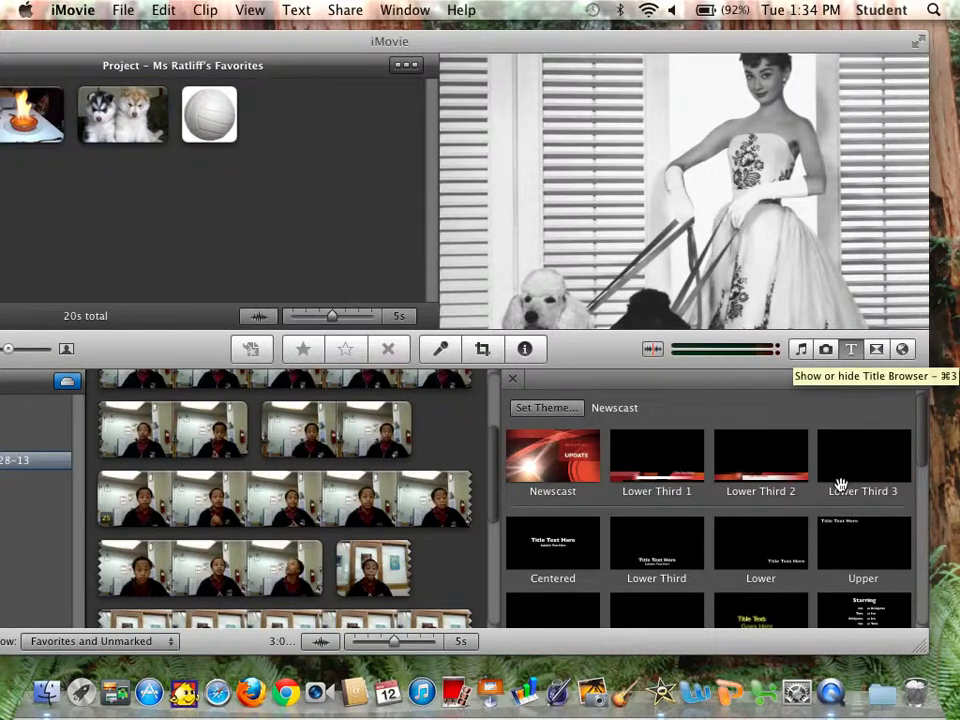
{"action": "scroll", "coordinate": [840, 486], "scroll_direction": "down", "scroll_amount": 5}
{"action": "scroll", "coordinate": [840, 490], "scroll_direction": "down", "scroll_amount": 5}
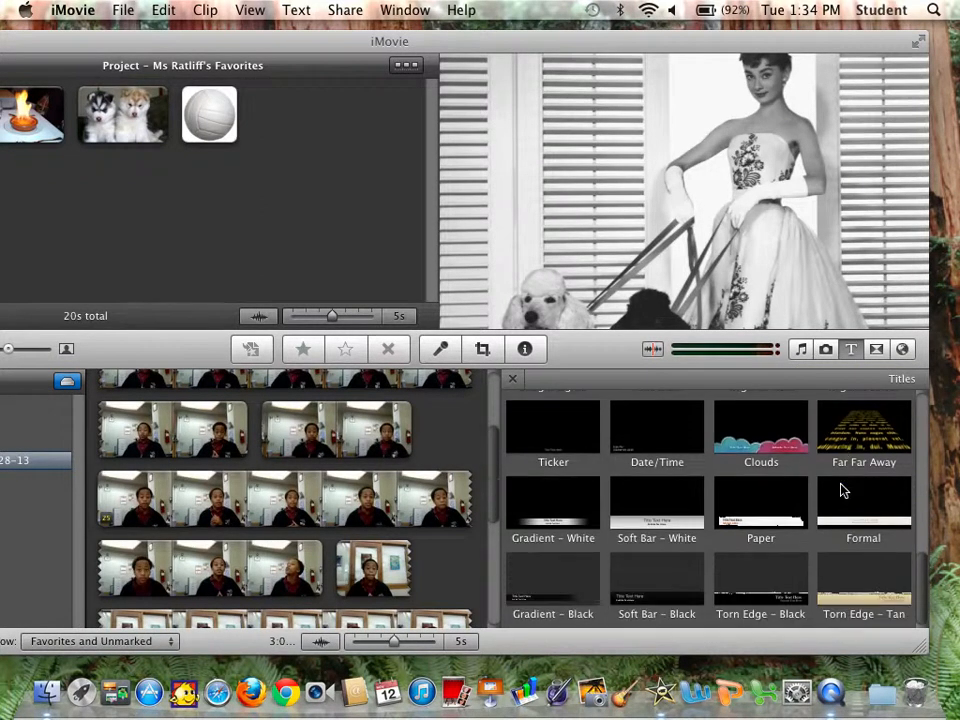
{"action": "scroll", "coordinate": [840, 490], "scroll_direction": "up", "scroll_amount": 5}
{"action": "scroll", "coordinate": [840, 490], "scroll_direction": "up", "scroll_amount": 4}
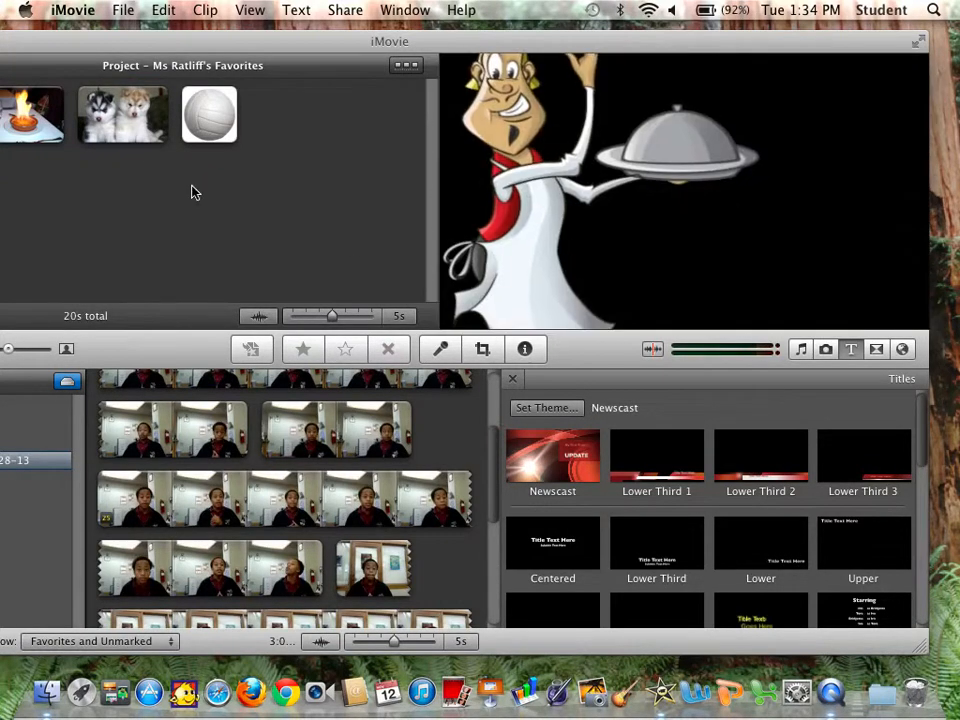
Insert the Newscast title at the start of the project, before the first image.
{"action": "left_click_drag", "start_coordinate": [150, 46], "coordinate": [324, 44]}
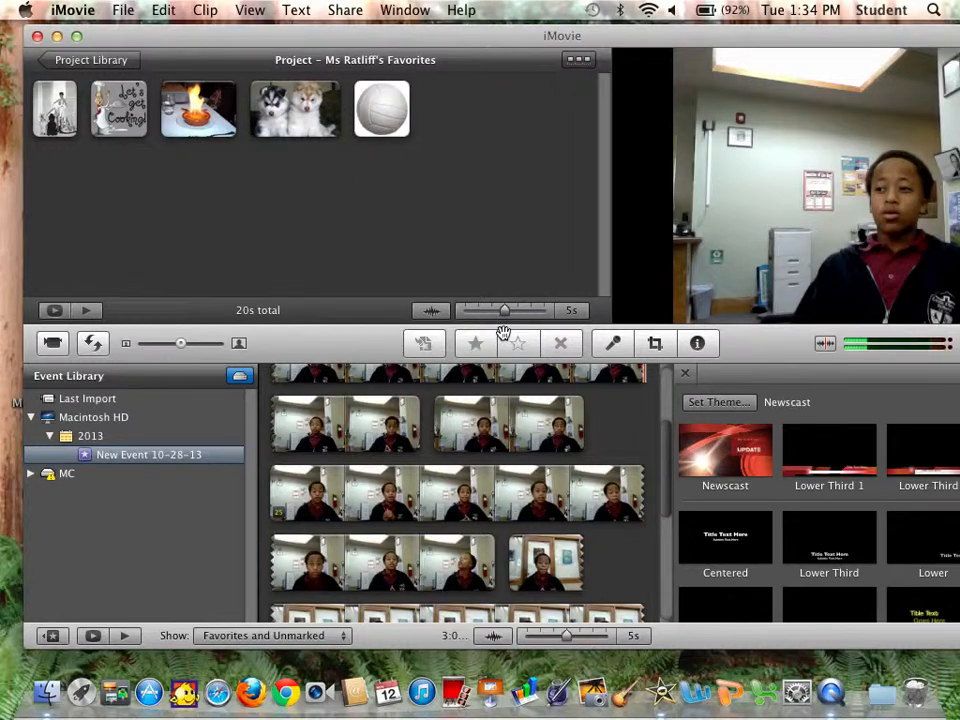
{"action": "left_click_drag", "start_coordinate": [503, 333], "coordinate": [28, 118]}
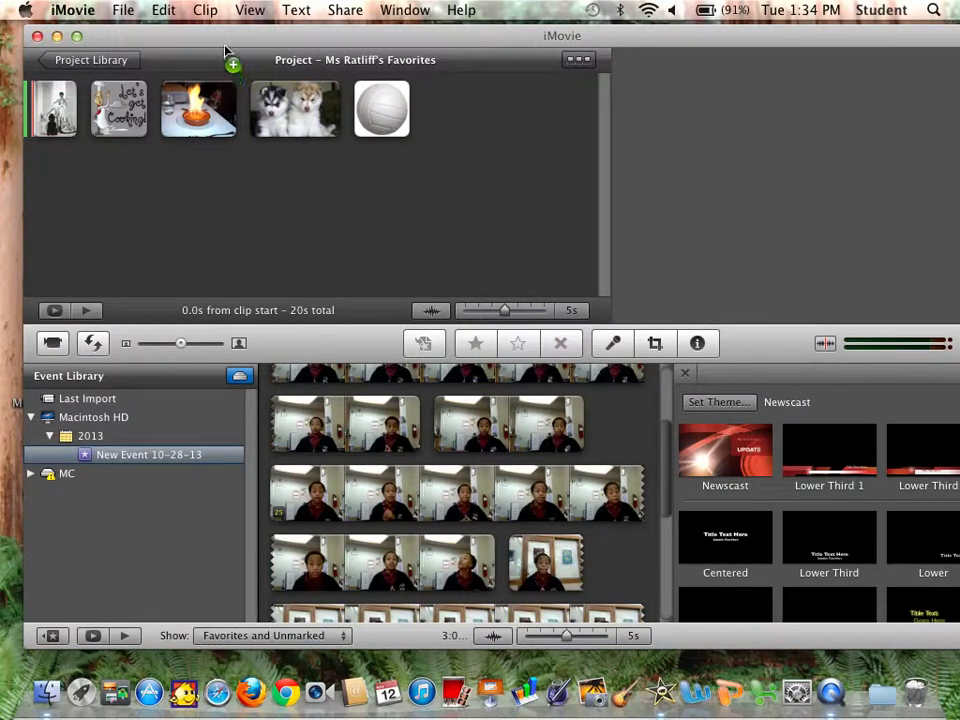
{"action": "left_click_drag", "start_coordinate": [224, 41], "coordinate": [34, 33]}
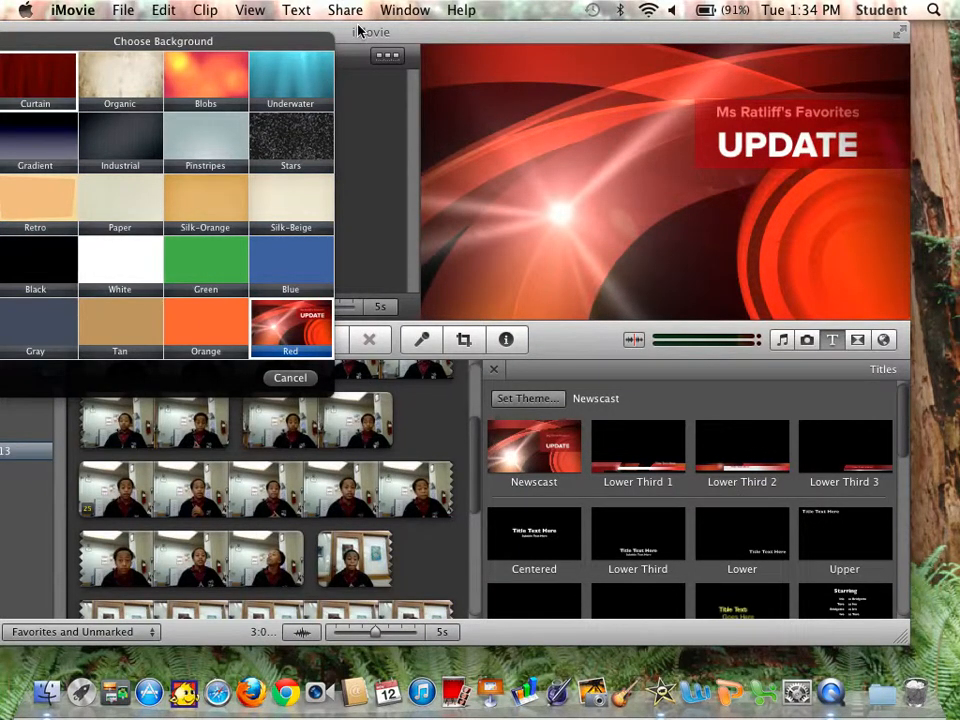
{"action": "left_click_drag", "start_coordinate": [361, 30], "coordinate": [418, 28]}
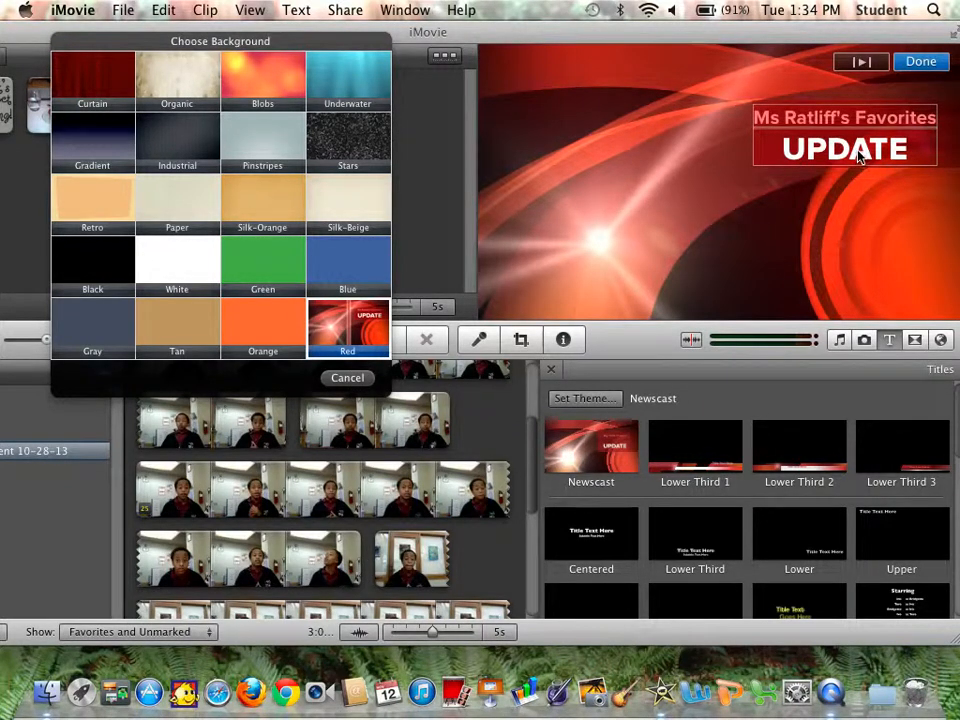
Delete the UPDATE line from the title text, leaving only Ms Ratliff's Favorites, and finish editing.
{"action": "left_click", "coordinate": [909, 152]}
{"action": "left_click", "coordinate": [910, 154]}
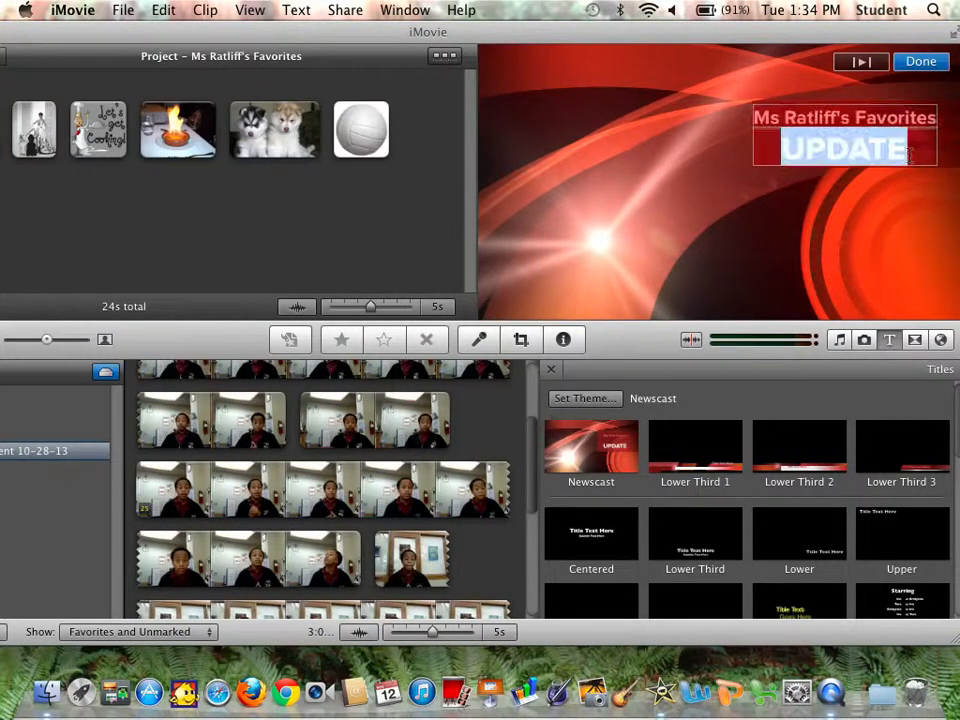
{"action": "key", "text": "BackSpace"}
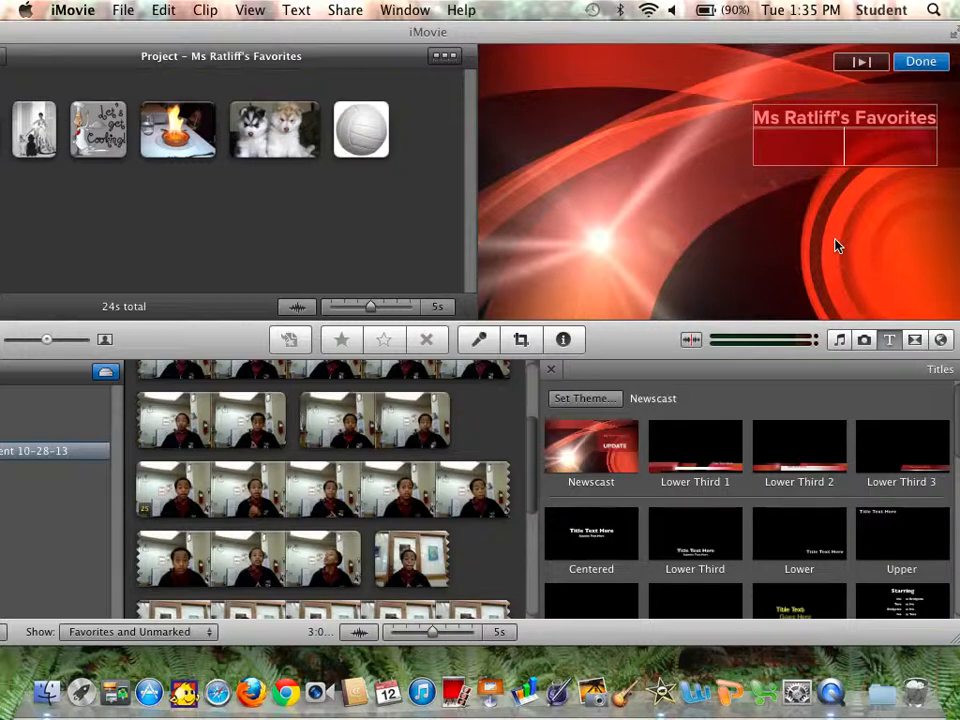
{"action": "left_click", "coordinate": [916, 64]}
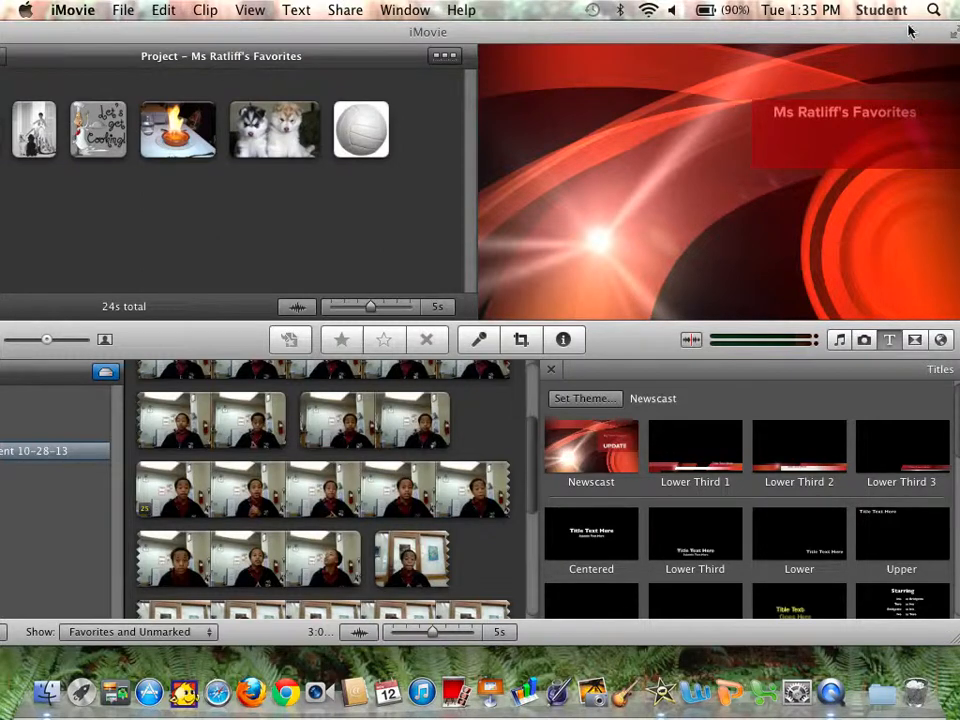
Open the Transitions browser and look through the available transitions.
{"action": "left_click_drag", "start_coordinate": [900, 33], "coordinate": [958, 33]}
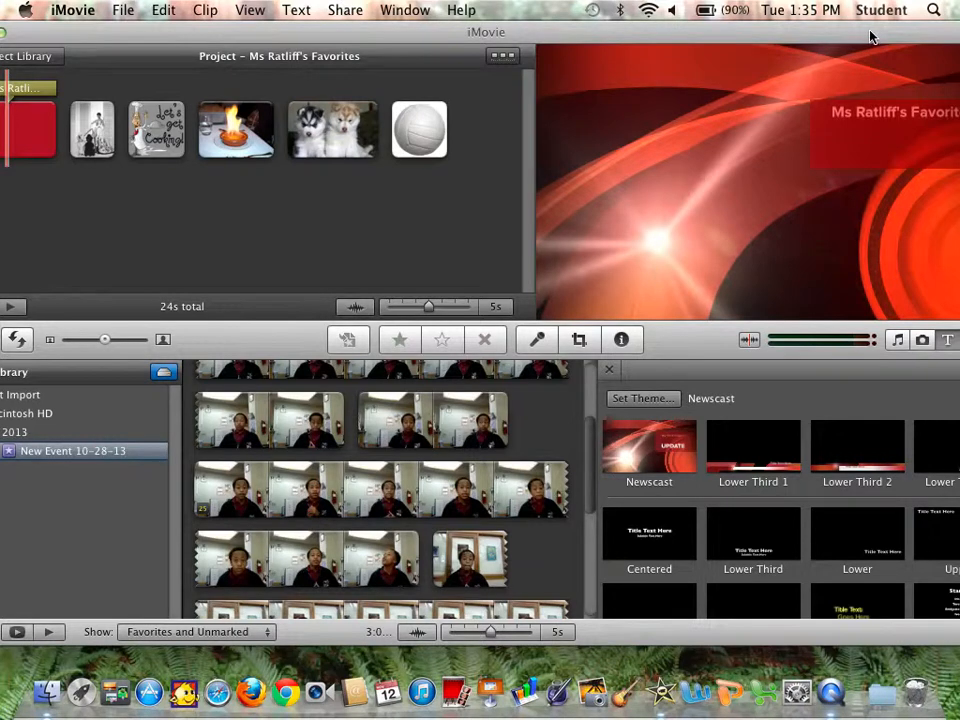
{"action": "left_click_drag", "start_coordinate": [872, 33], "coordinate": [893, 33]}
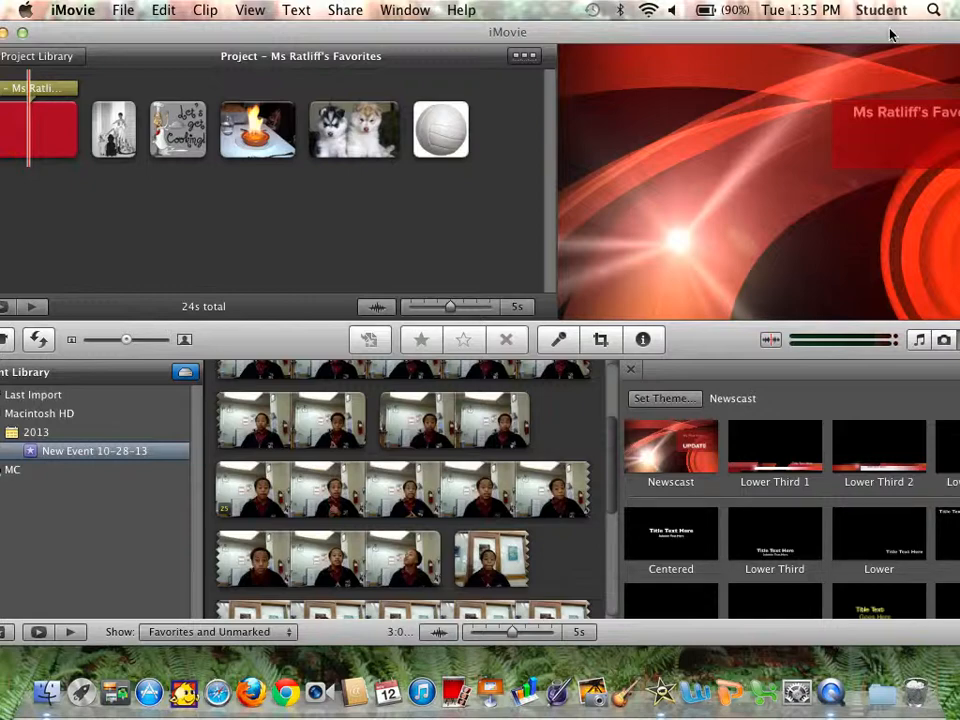
{"action": "left_click_drag", "start_coordinate": [890, 35], "coordinate": [806, 18]}
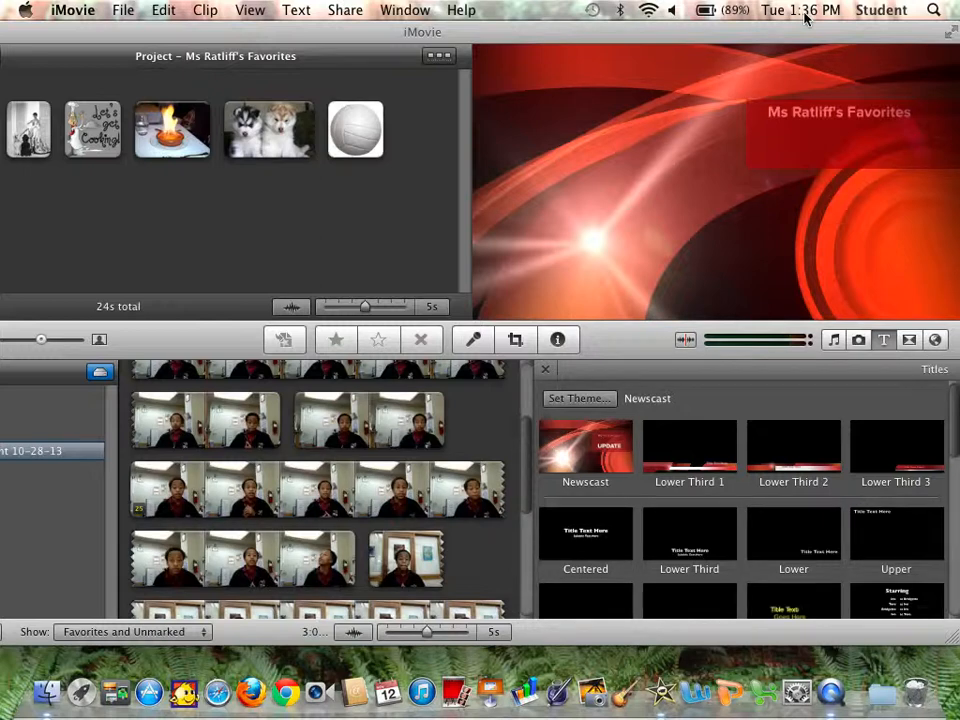
{"action": "left_click", "coordinate": [909, 341]}
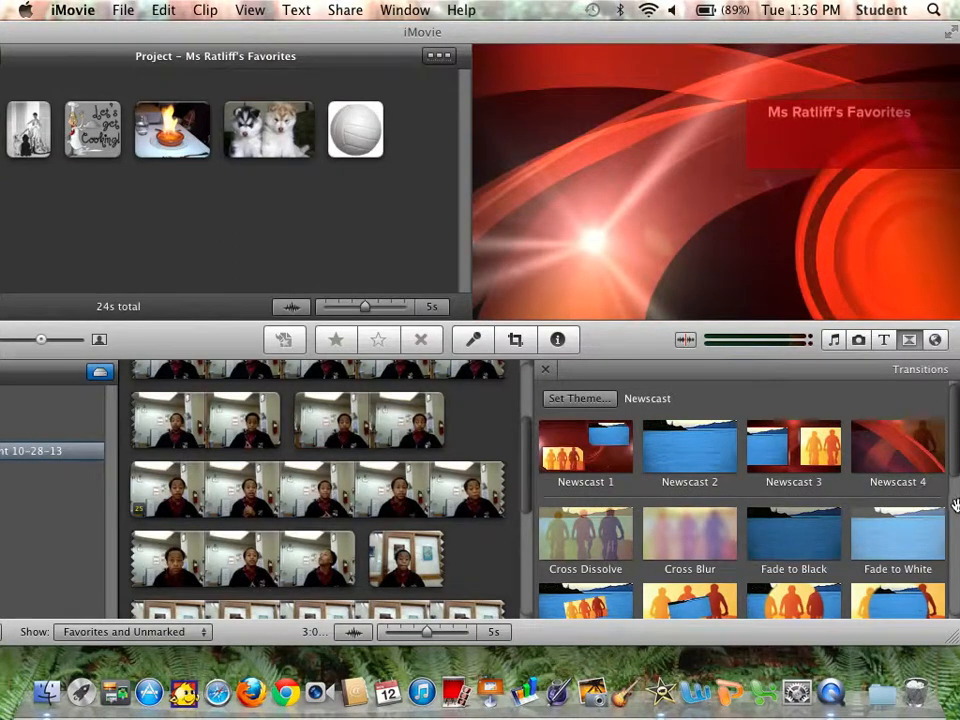
{"action": "scroll", "coordinate": [950, 540], "scroll_direction": "down", "scroll_amount": 5}
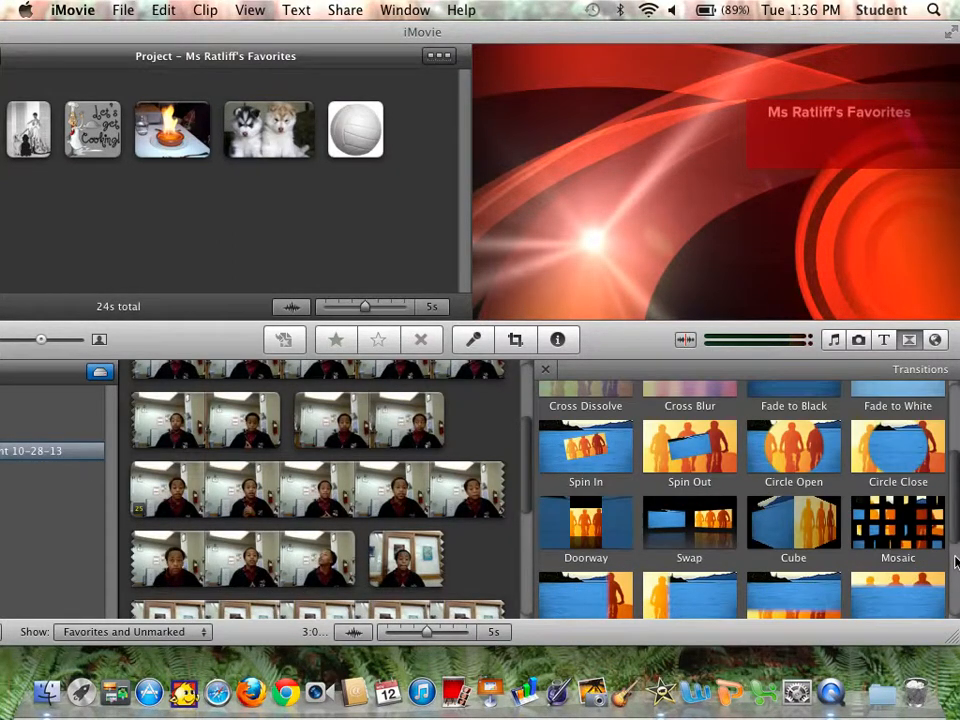
{"action": "scroll", "coordinate": [955, 560], "scroll_direction": "up", "scroll_amount": 5}
{"action": "scroll", "coordinate": [956, 580], "scroll_direction": "down", "scroll_amount": 5}
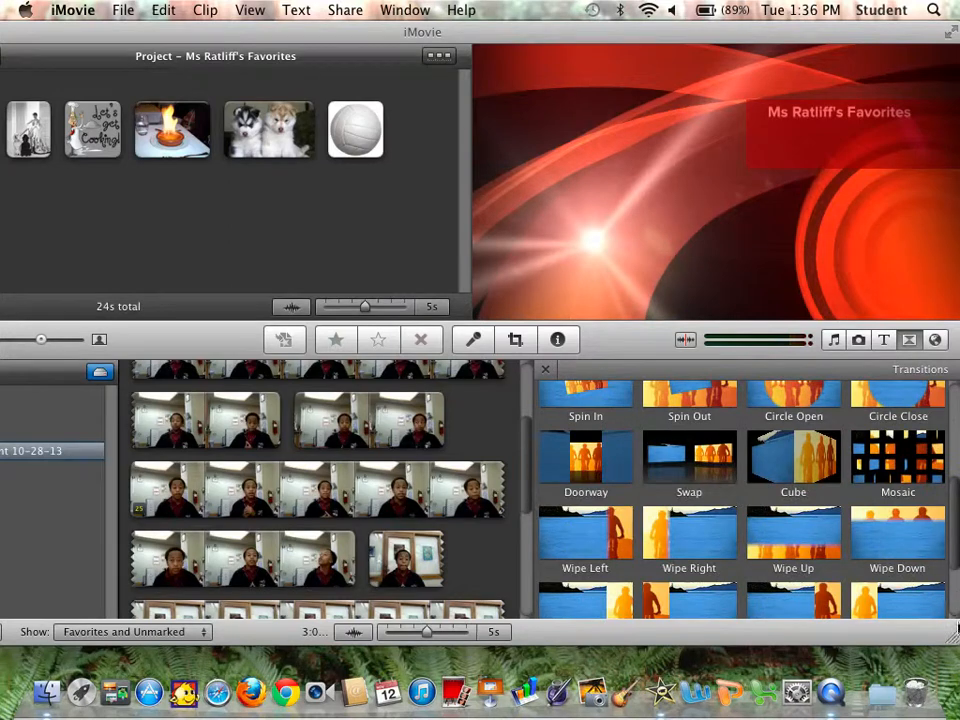
{"action": "scroll", "coordinate": [956, 640], "scroll_direction": "down", "scroll_amount": 3}
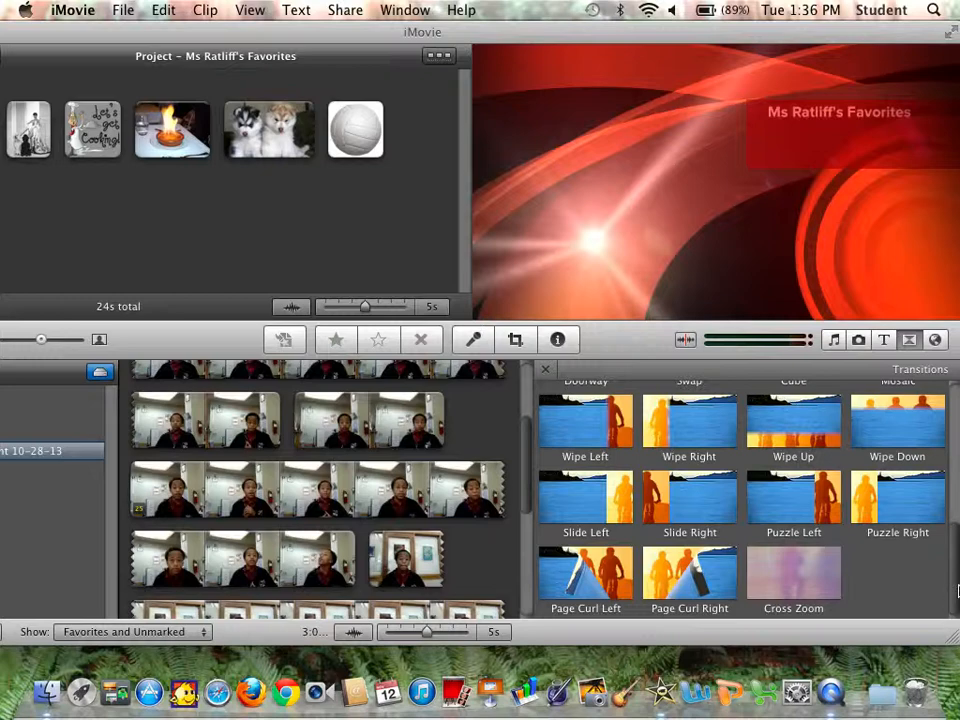
{"action": "left_click_drag", "start_coordinate": [953, 590], "coordinate": [953, 452]}
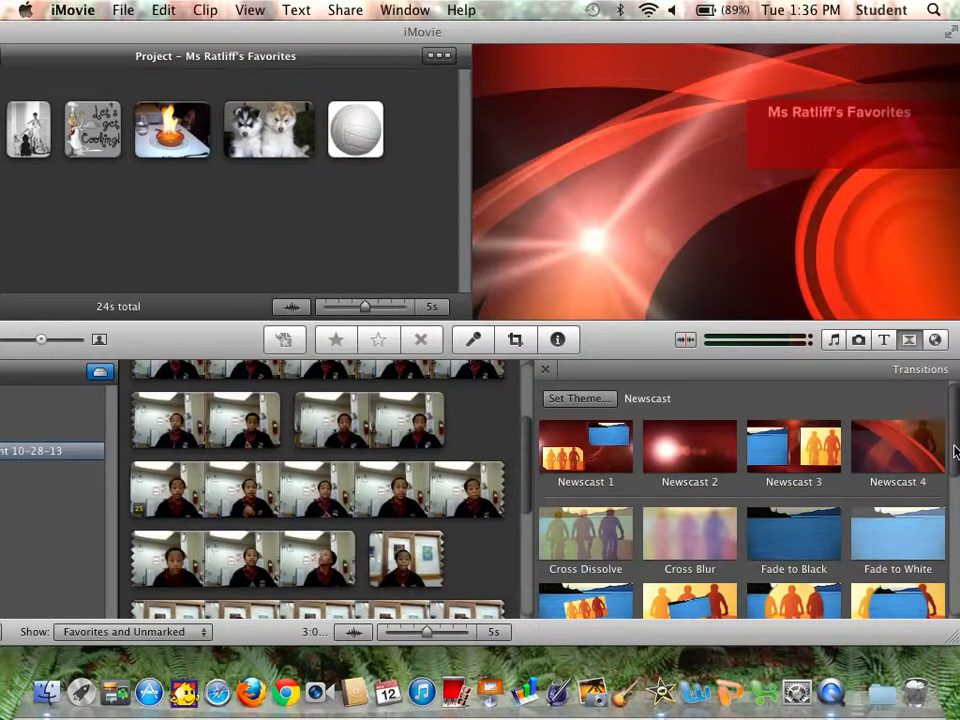
{"action": "scroll", "coordinate": [953, 452], "scroll_direction": "down", "scroll_amount": 3}
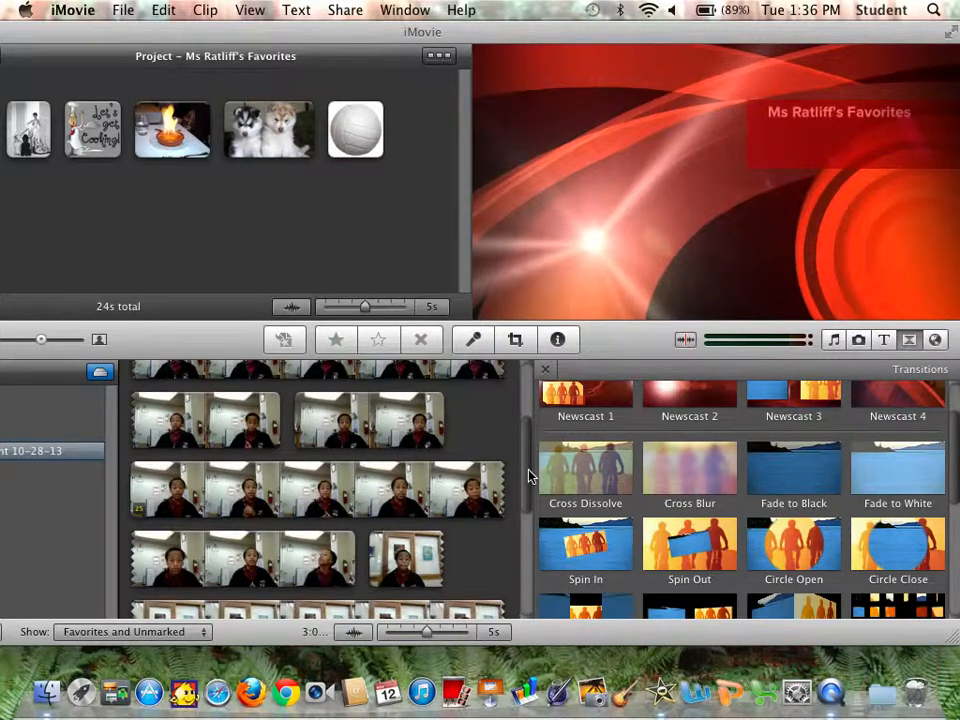
{"action": "left_click_drag", "start_coordinate": [275, 40], "coordinate": [381, 30]}
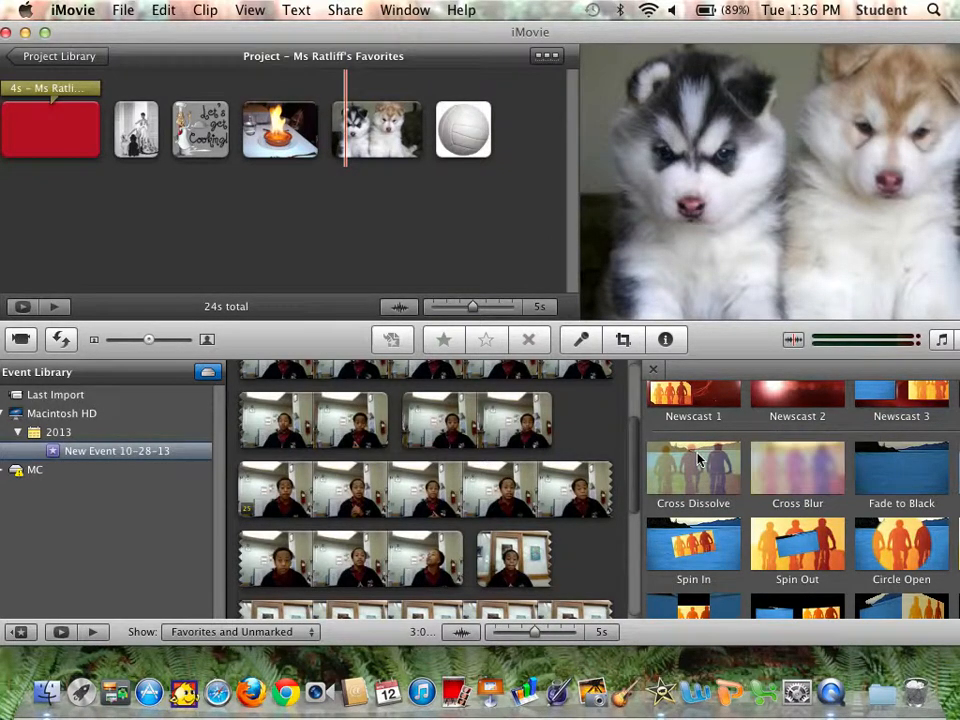
Insert a Cross Dissolve transition after the title and a Spin Out transition after the Audrey Hepburn image.
{"action": "left_click_drag", "start_coordinate": [698, 459], "coordinate": [104, 139]}
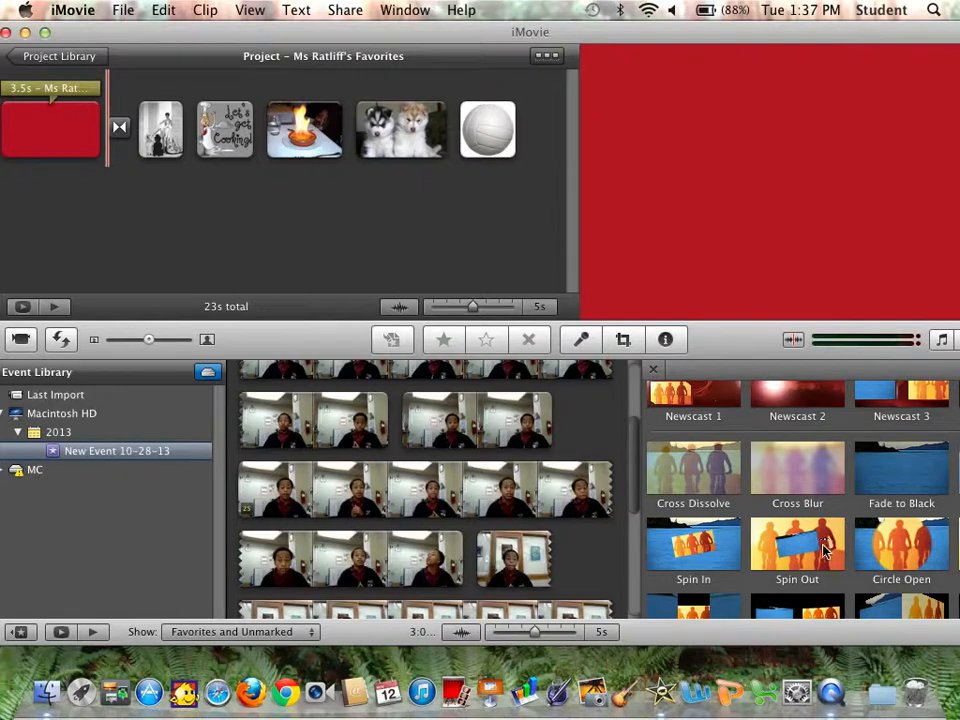
{"action": "left_click_drag", "start_coordinate": [824, 543], "coordinate": [233, 167]}
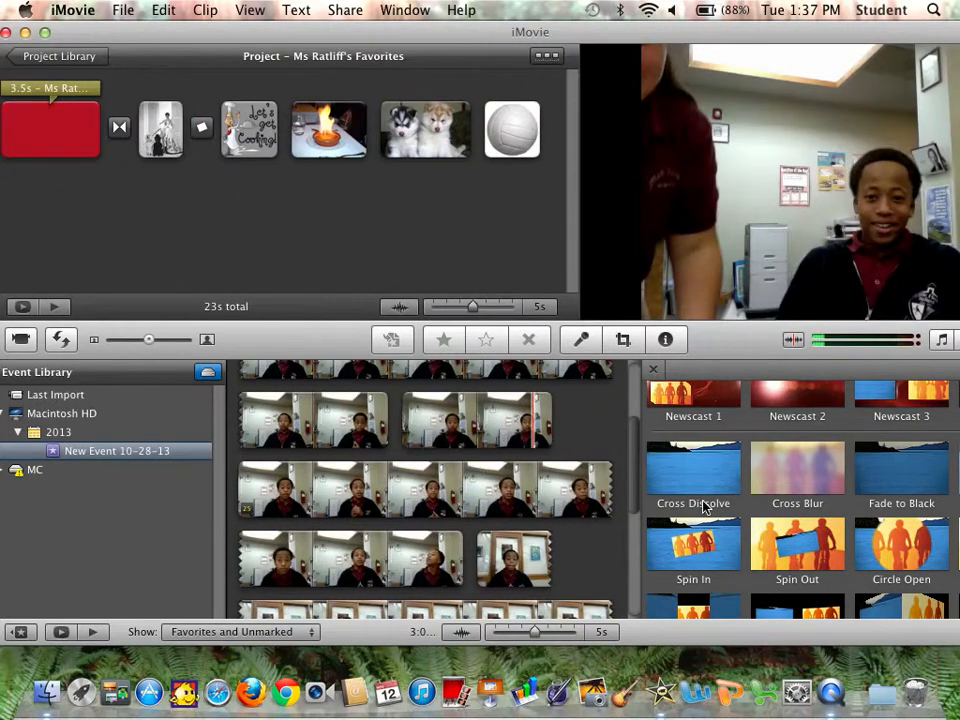
Insert a Wipe Left transition between the Let's get cooking image and the crème brûlée image.
{"action": "scroll", "coordinate": [700, 505], "scroll_direction": "down", "scroll_amount": 5}
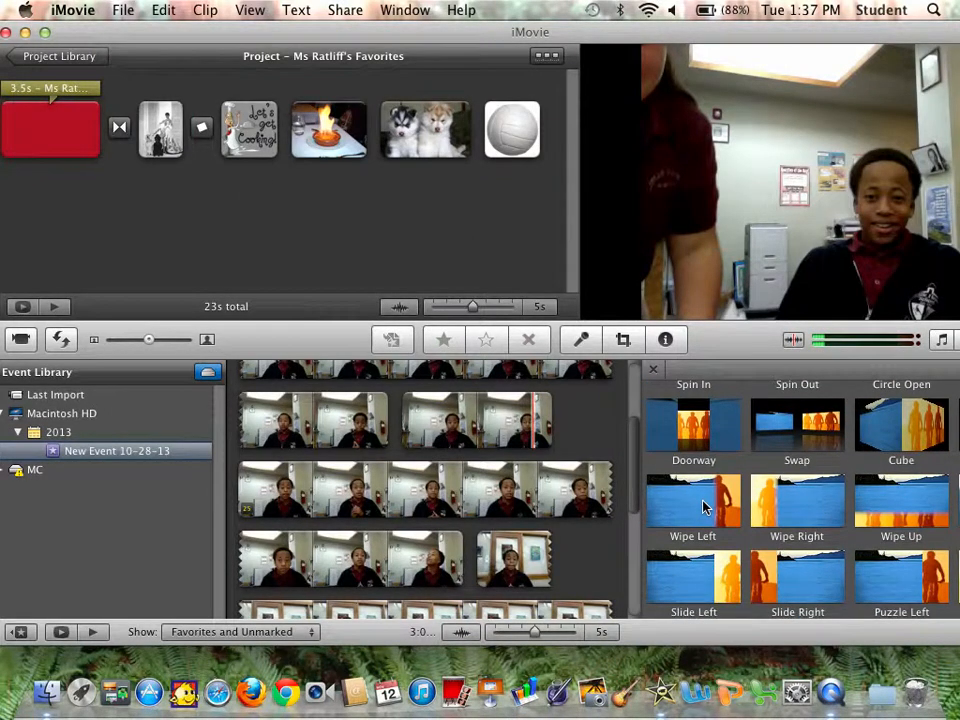
{"action": "mouse_move", "coordinate": [703, 507]}
{"action": "left_mouse_down"}
{"action": "mouse_move", "coordinate": [596, 420]}
{"action": "mouse_move", "coordinate": [402, 300]}
{"action": "mouse_move", "coordinate": [285, 163]}
{"action": "left_mouse_up"}
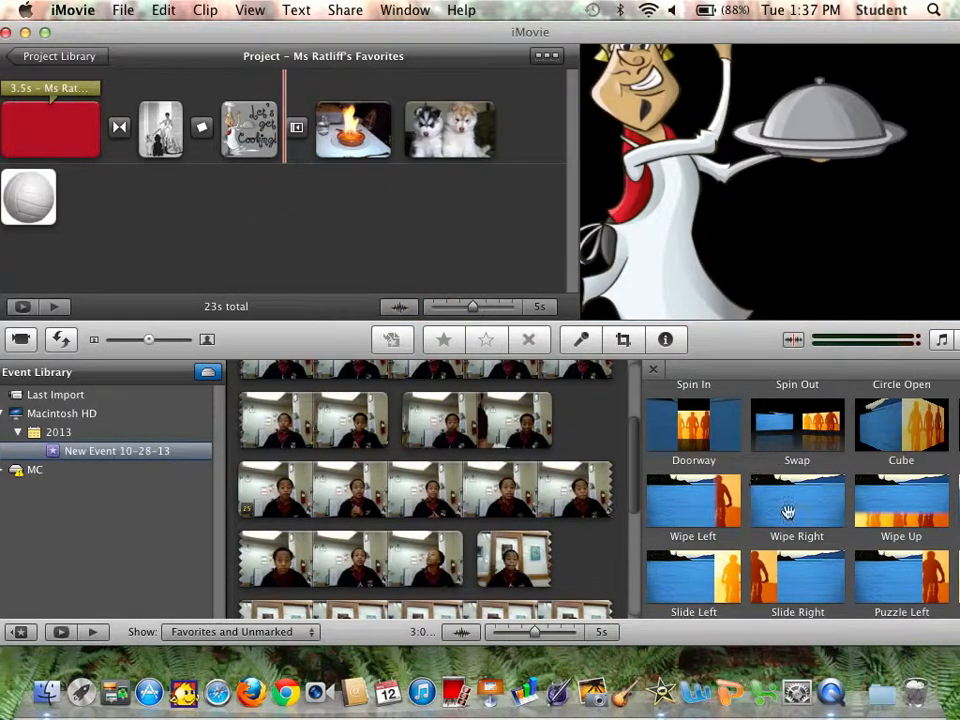
{"action": "scroll", "coordinate": [831, 558], "scroll_direction": "down", "scroll_amount": 2}
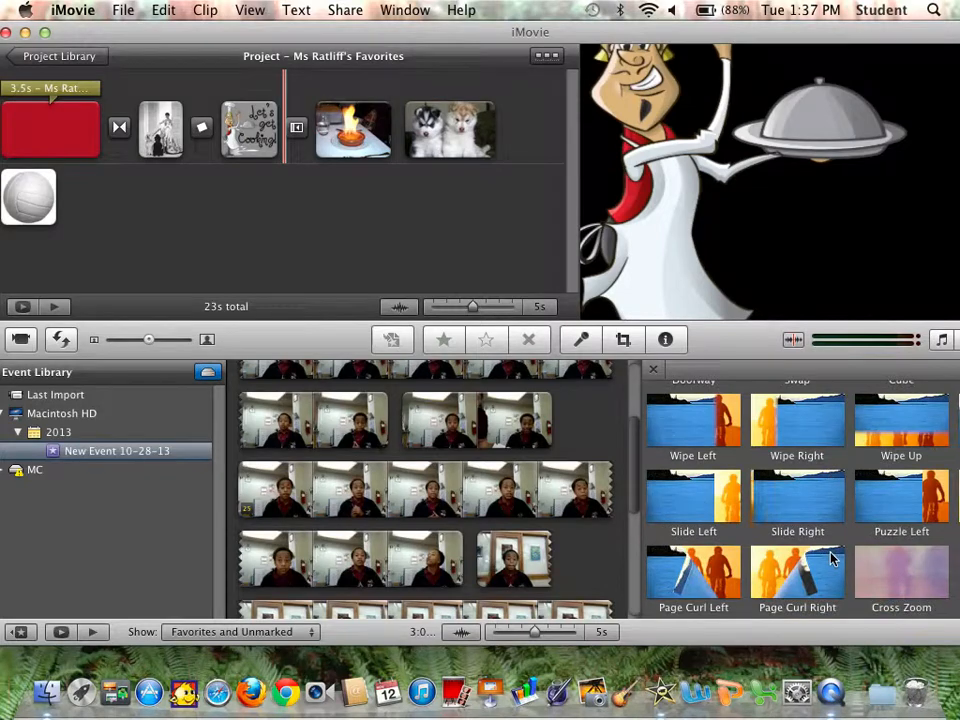
Insert a Cube transition between the crème brûlée image and the puppies image.
{"action": "scroll", "coordinate": [831, 558], "scroll_direction": "up", "scroll_amount": 5}
{"action": "scroll", "coordinate": [831, 558], "scroll_direction": "down", "scroll_amount": 3}
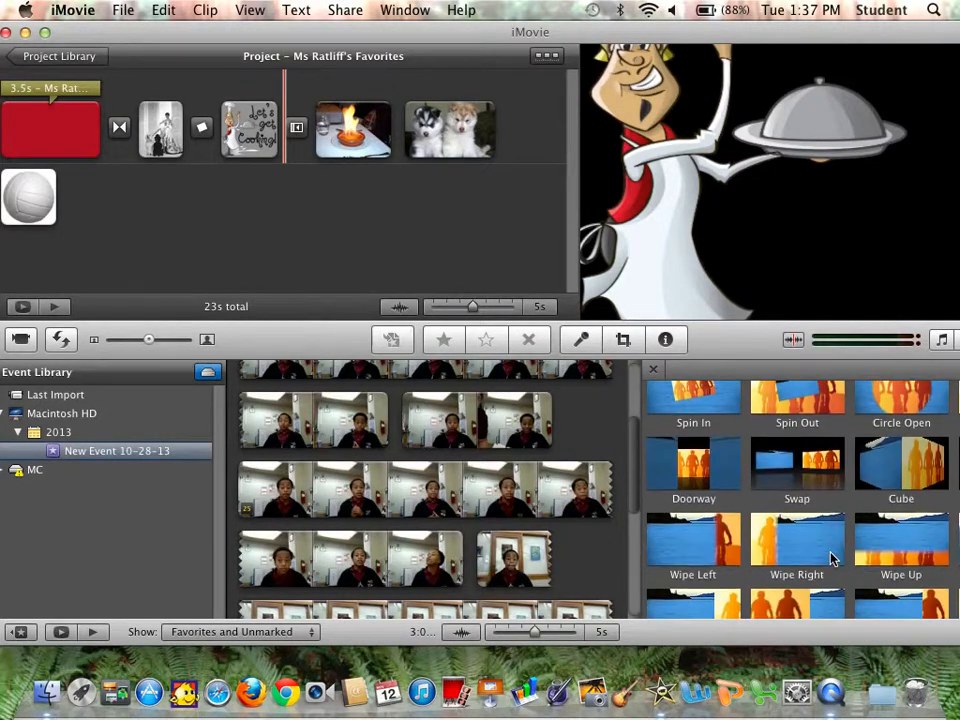
{"action": "left_click_drag", "start_coordinate": [940, 490], "coordinate": [448, 210]}
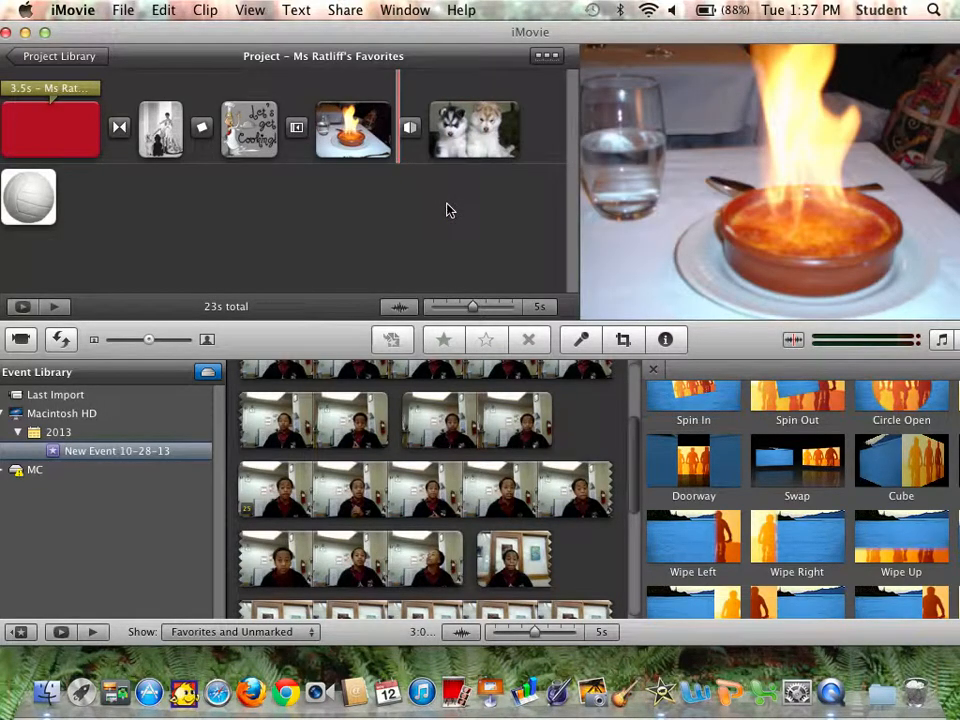
Add a Page Curl Right transition after the puppies image at the end of the project.
{"action": "scroll", "coordinate": [816, 478], "scroll_direction": "down", "scroll_amount": 2}
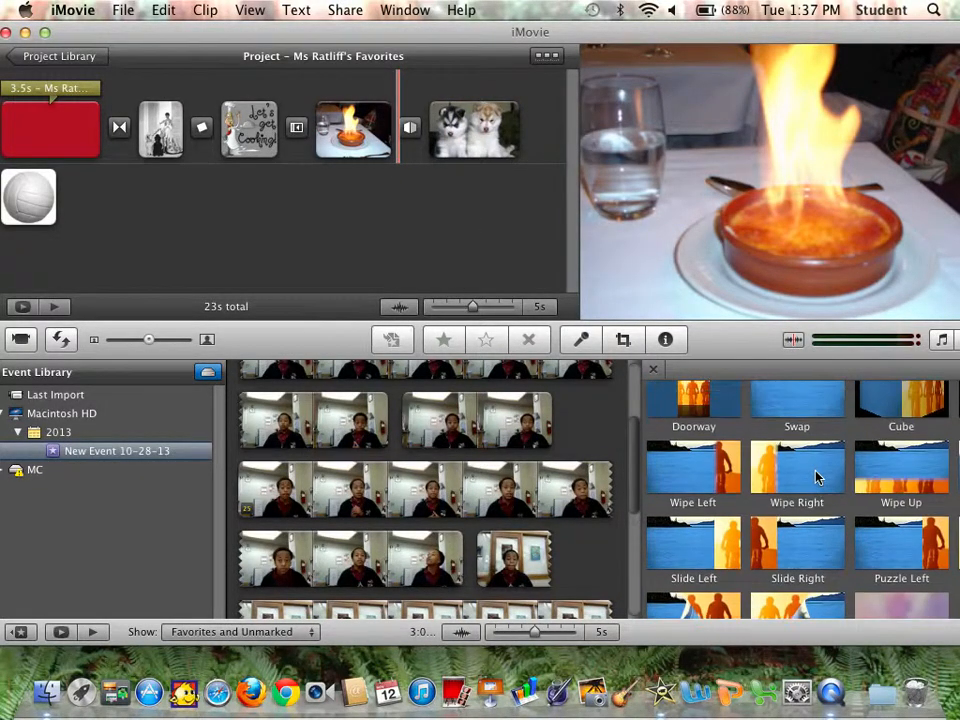
{"action": "scroll", "coordinate": [816, 478], "scroll_direction": "down", "scroll_amount": 2}
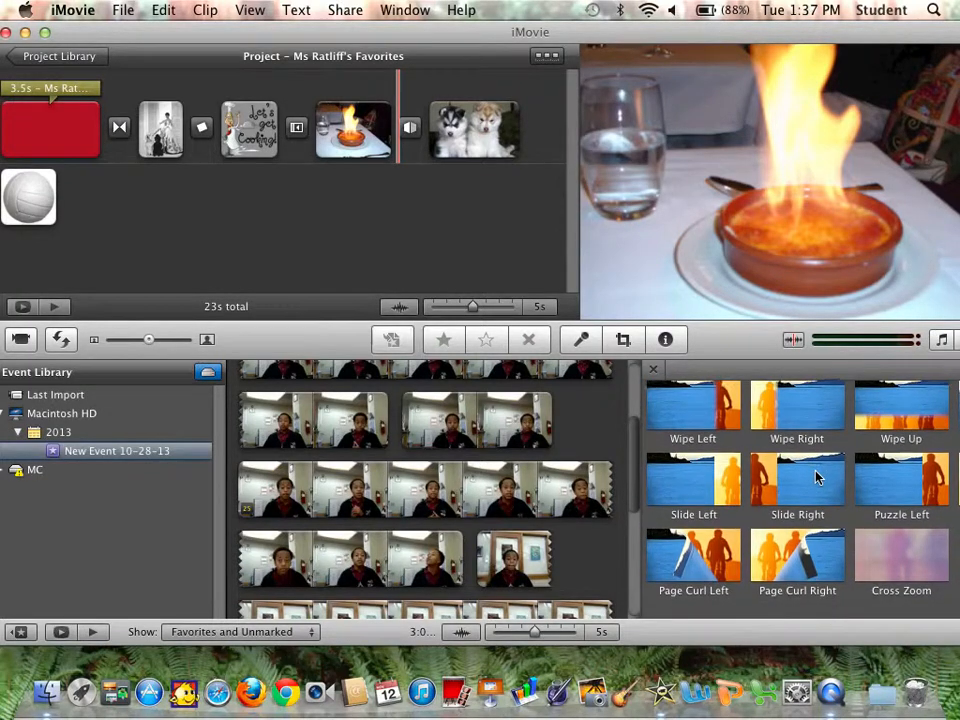
{"action": "left_click_drag", "start_coordinate": [787, 563], "coordinate": [607, 33]}
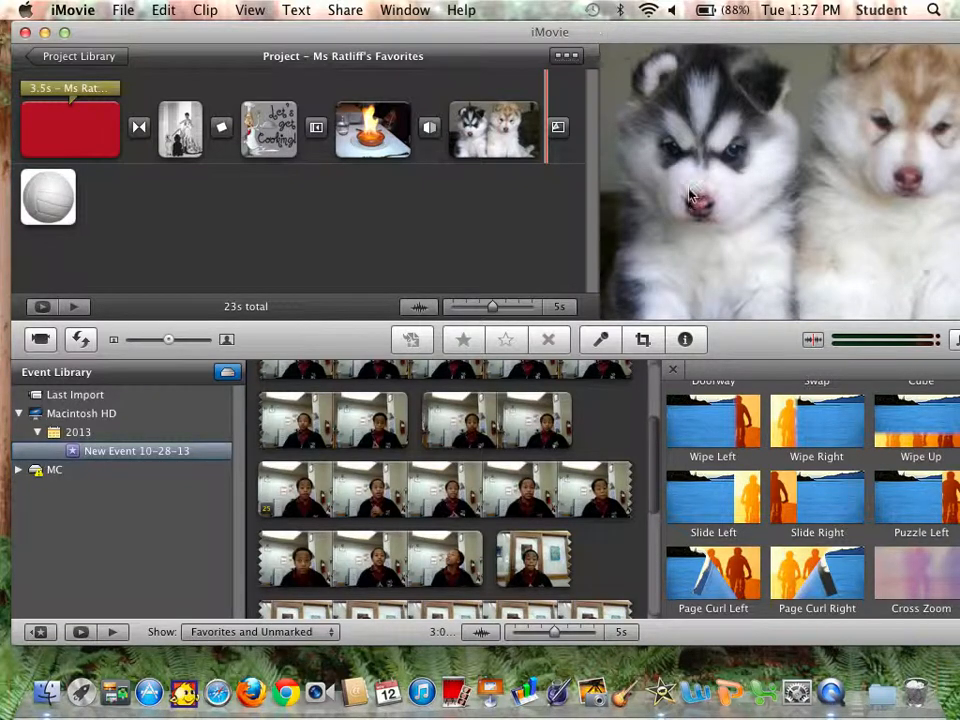
Insert a Fade to White transition after the volleyball image on the second row.
{"action": "scroll", "coordinate": [862, 405], "scroll_direction": "up", "scroll_amount": 1}
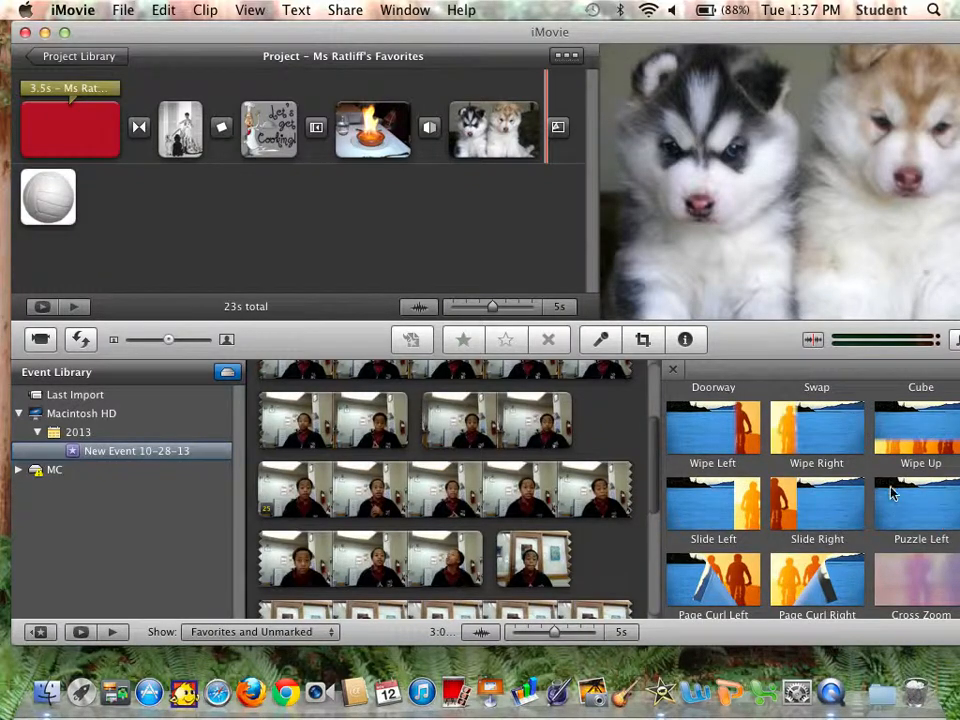
{"action": "left_click_drag", "start_coordinate": [848, 34], "coordinate": [713, 34]}
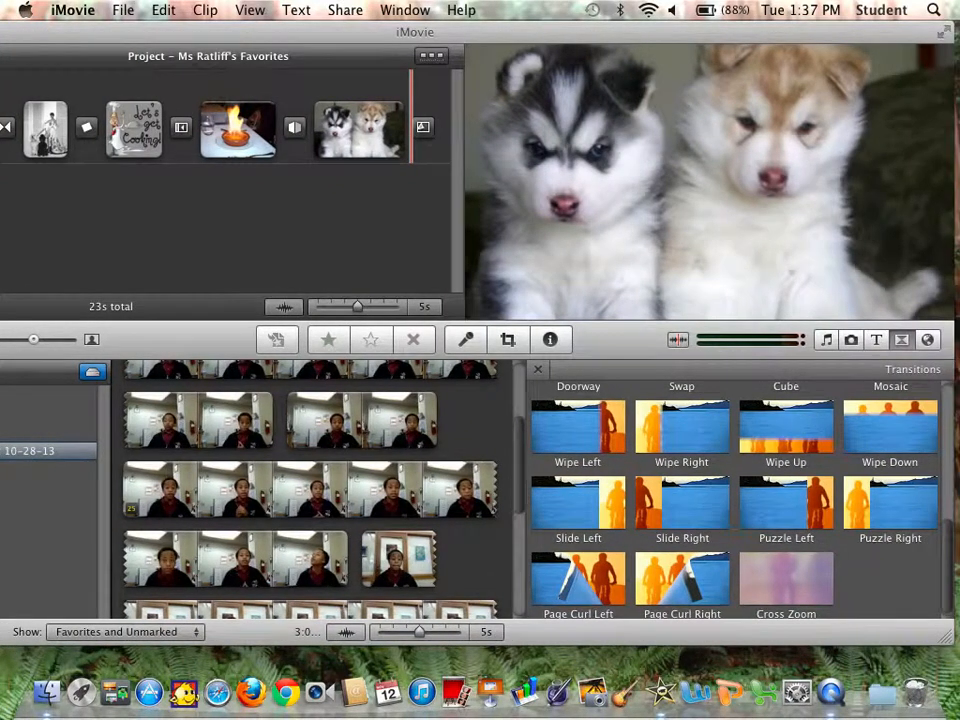
{"action": "left_click_drag", "start_coordinate": [945, 544], "coordinate": [945, 445]}
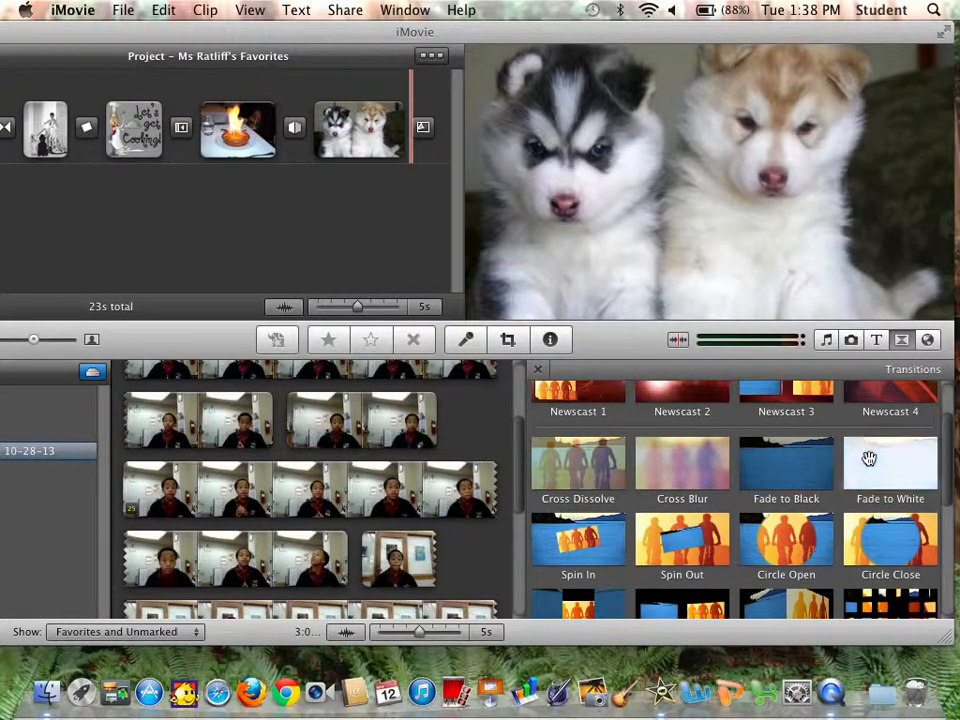
{"action": "left_click_drag", "start_coordinate": [870, 458], "coordinate": [90, 203]}
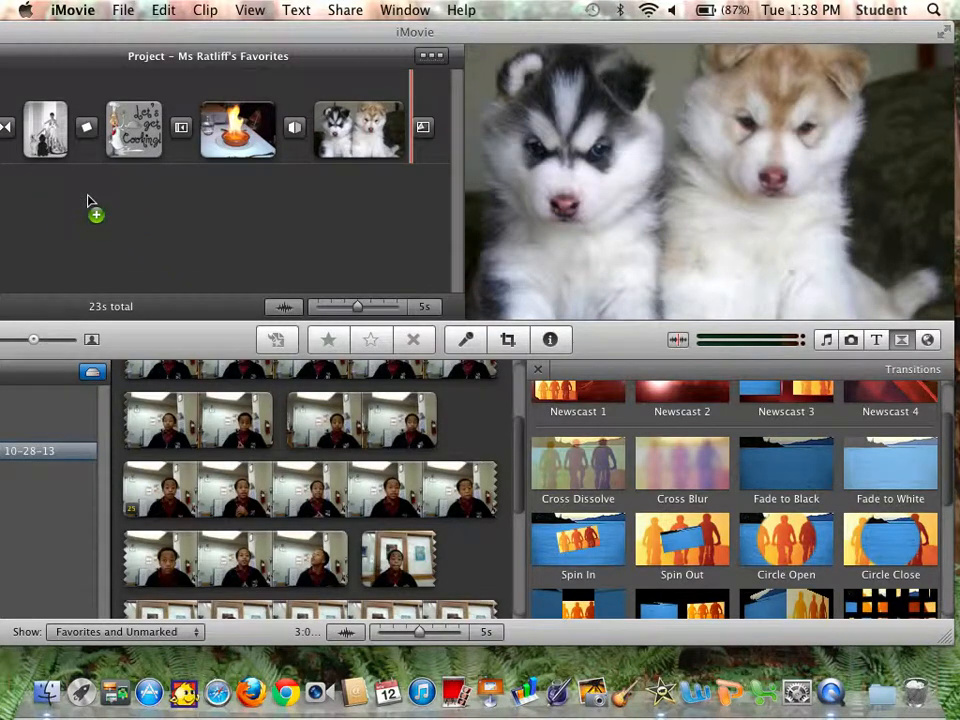
{"action": "left_click_drag", "start_coordinate": [94, 39], "coordinate": [227, 32]}
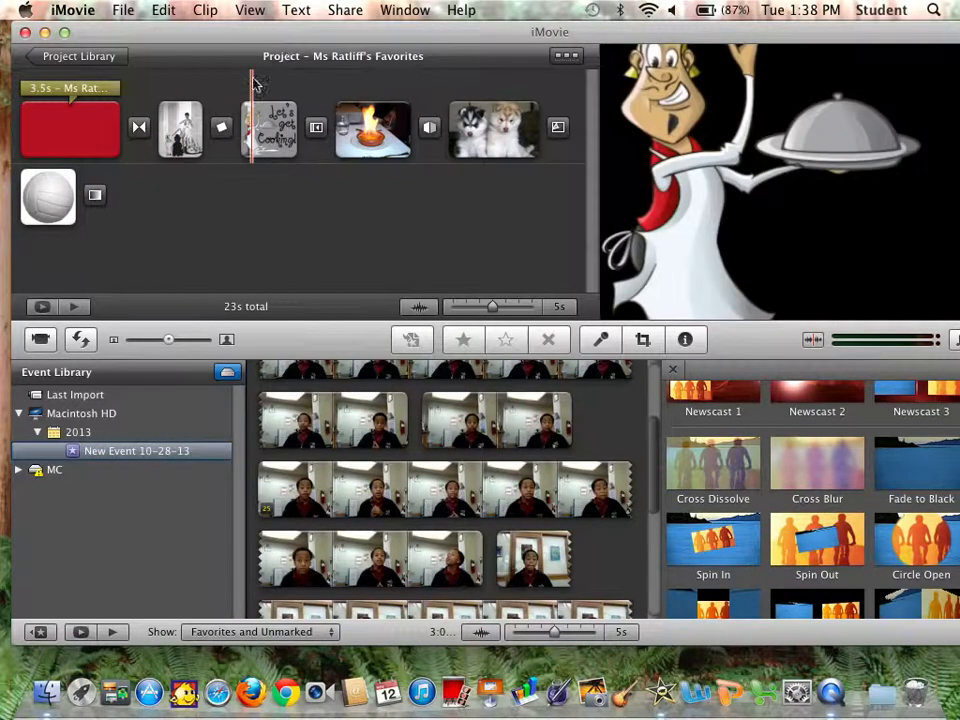
Play the project from the beginning to preview the title, clips and transitions.
{"action": "left_click", "coordinate": [73, 306]}
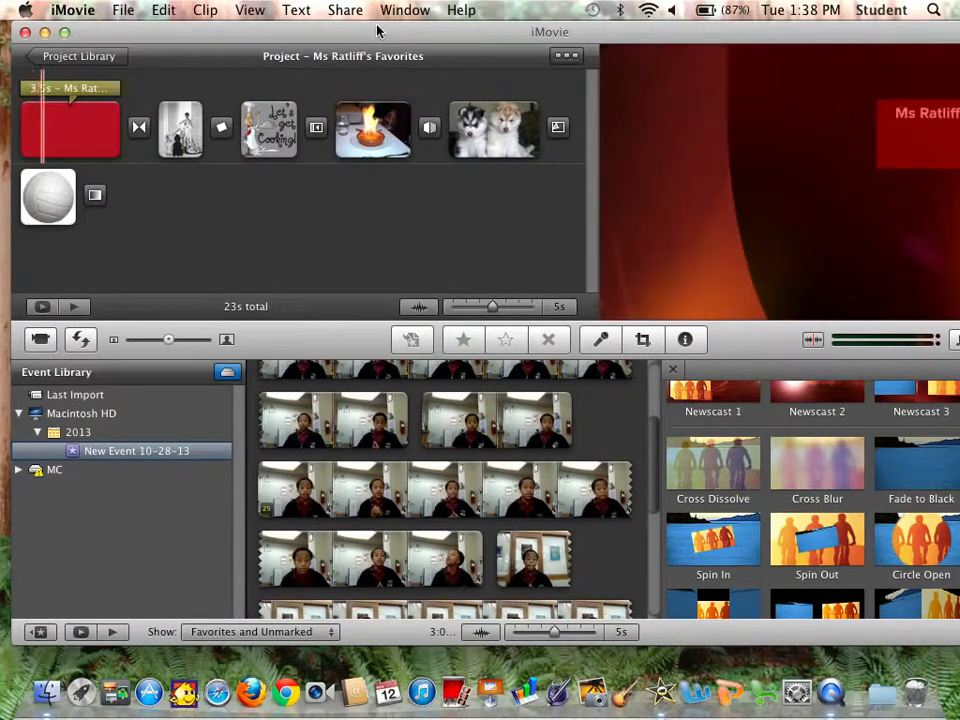
{"action": "left_click_drag", "start_coordinate": [377, 31], "coordinate": [153, 25]}
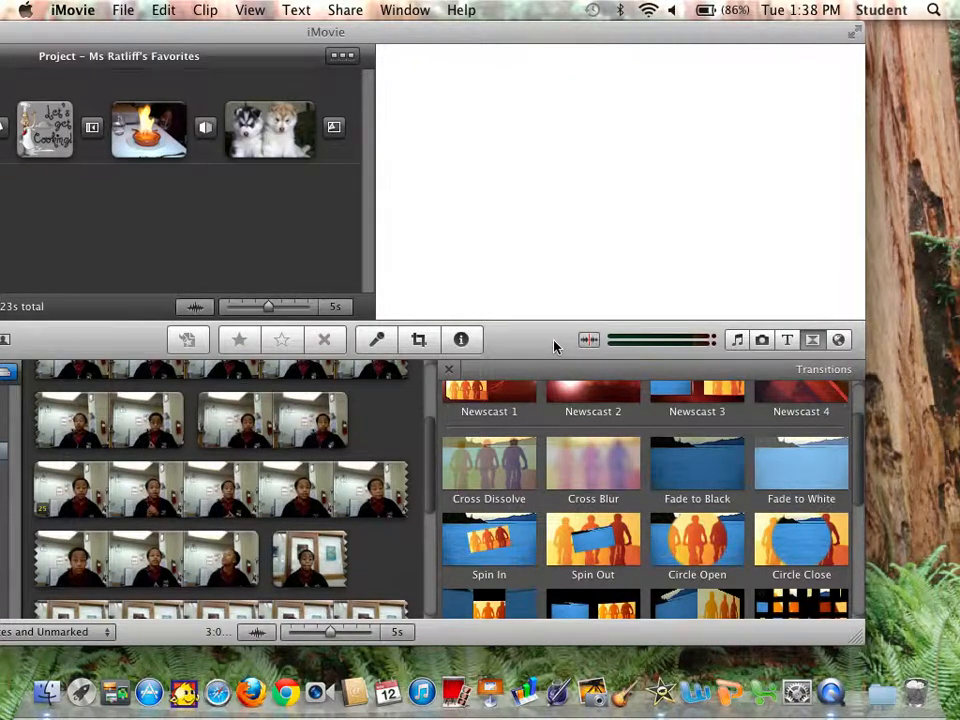
{"action": "left_click_drag", "start_coordinate": [660, 39], "coordinate": [802, 22]}
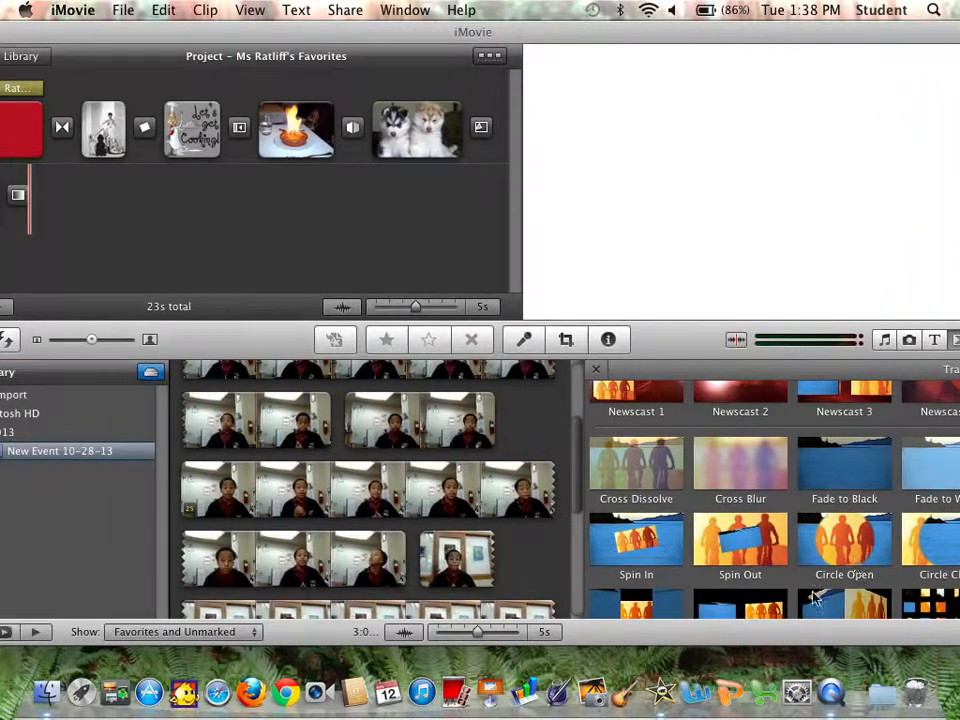